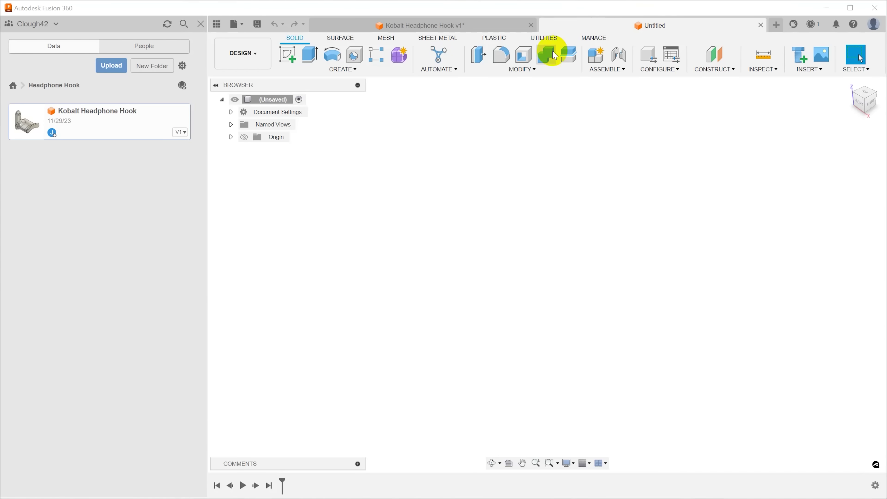
- Review the Kobalt Headphone Hook design, then switch back to the blank Untitled design
click(494, 26)
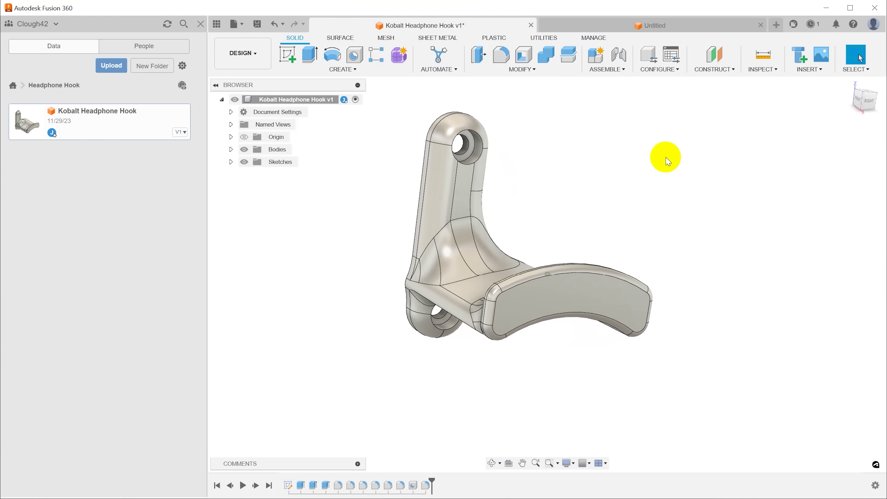
click(669, 27)
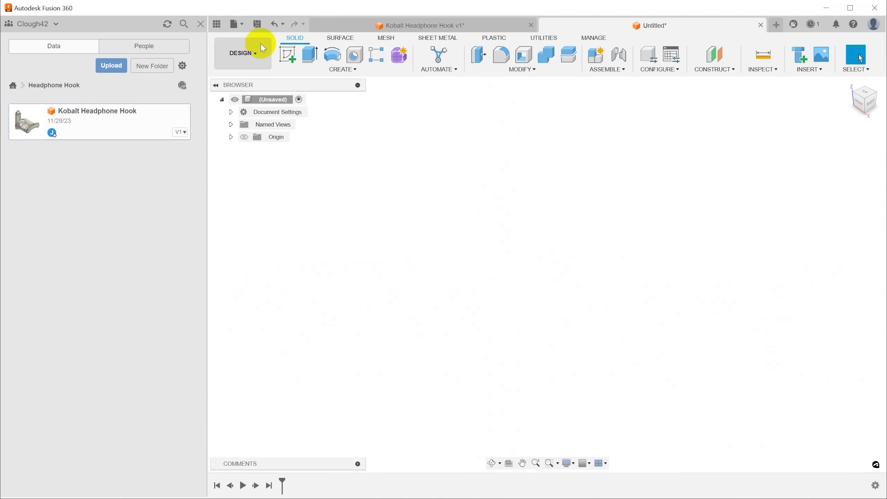
- On the vertical plane, sketch a 95 mm diameter circle centred at the origin
click(287, 55)
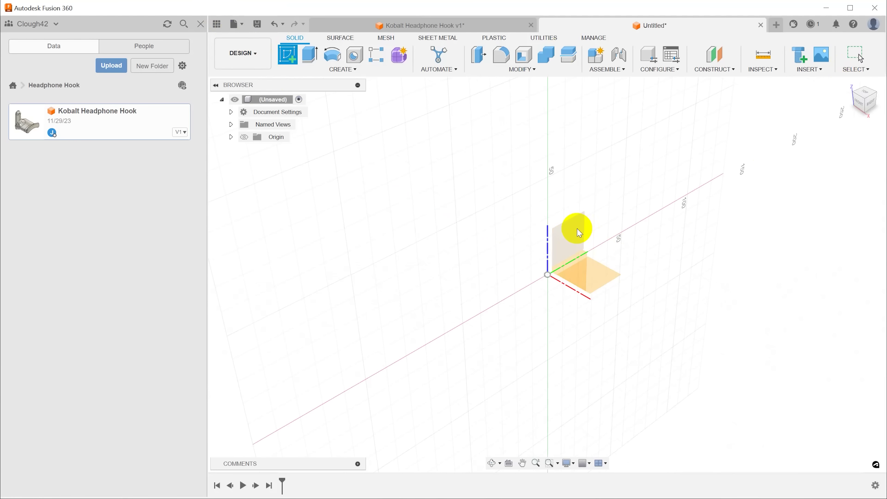
click(579, 233)
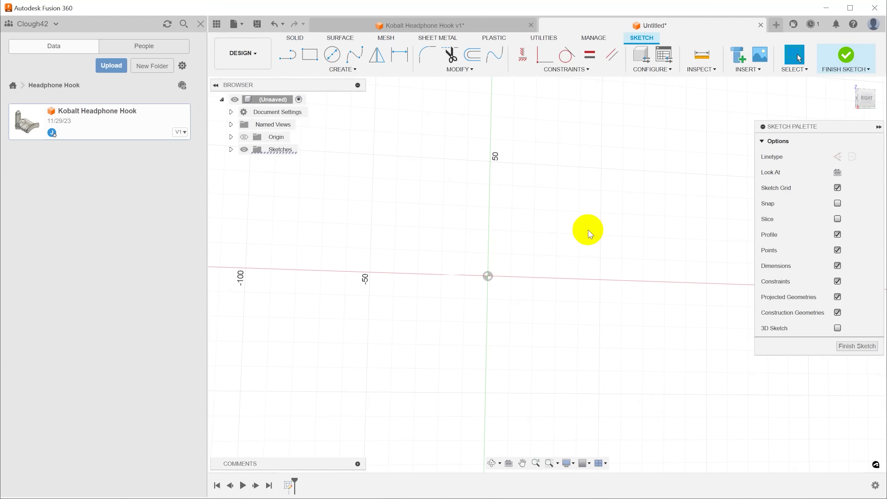
key(c)
click(487, 277)
click(414, 169)
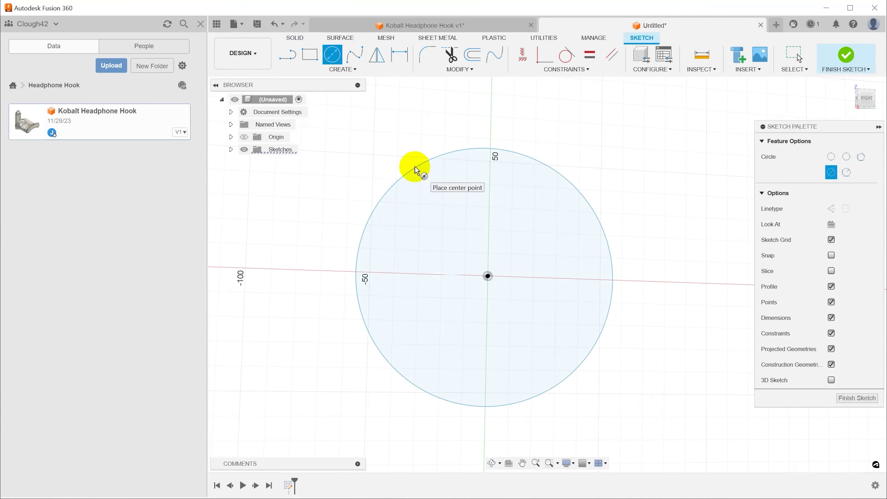
key(d)
click(362, 224)
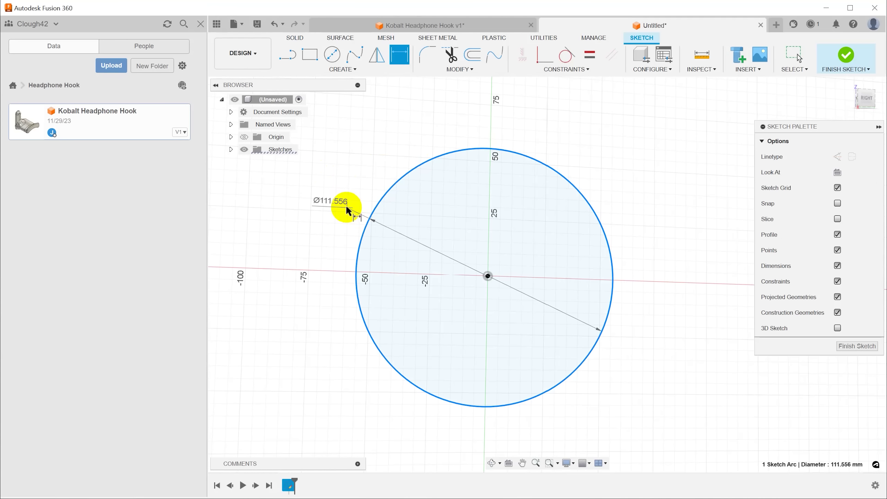
click(332, 205)
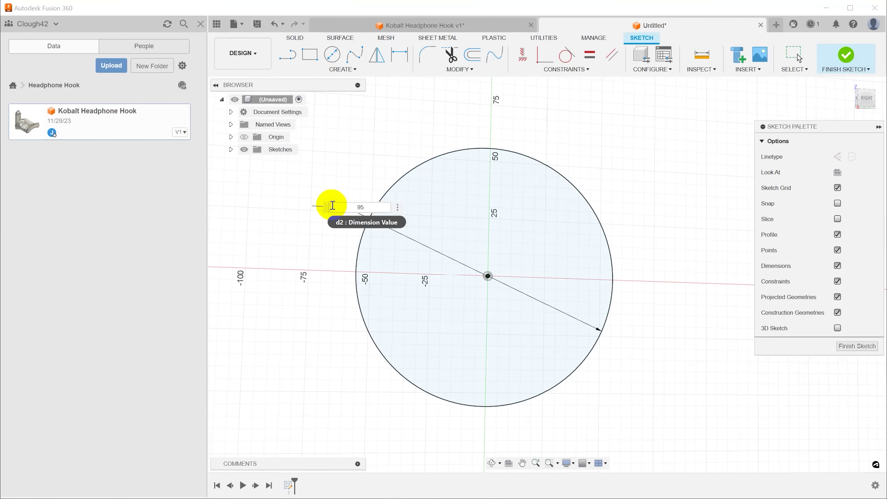
key(Return)
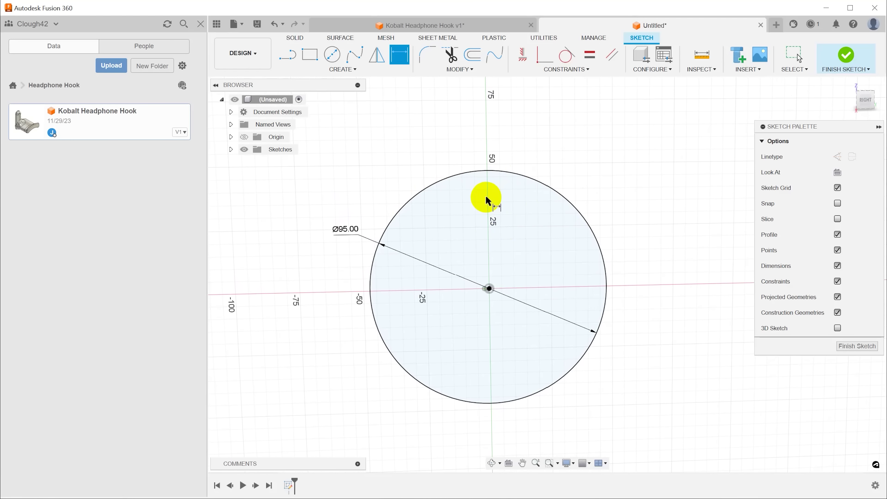
- Offset the circle 6 mm inward
key(o)
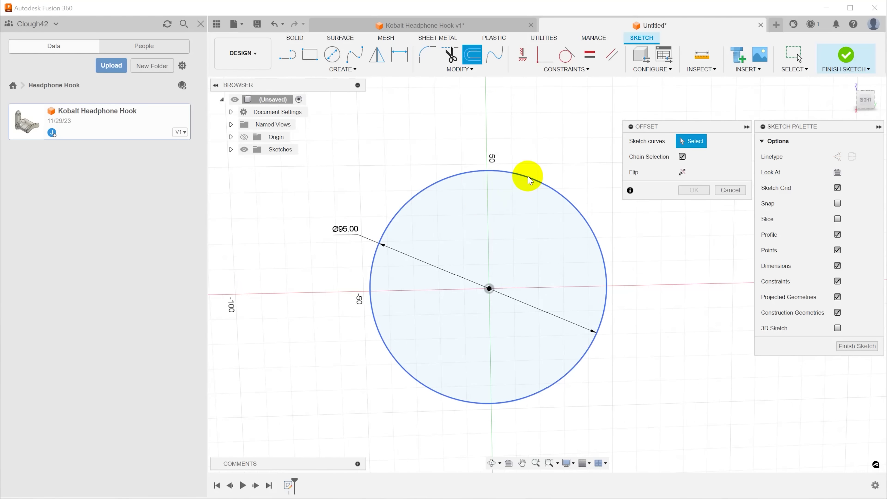
click(528, 178)
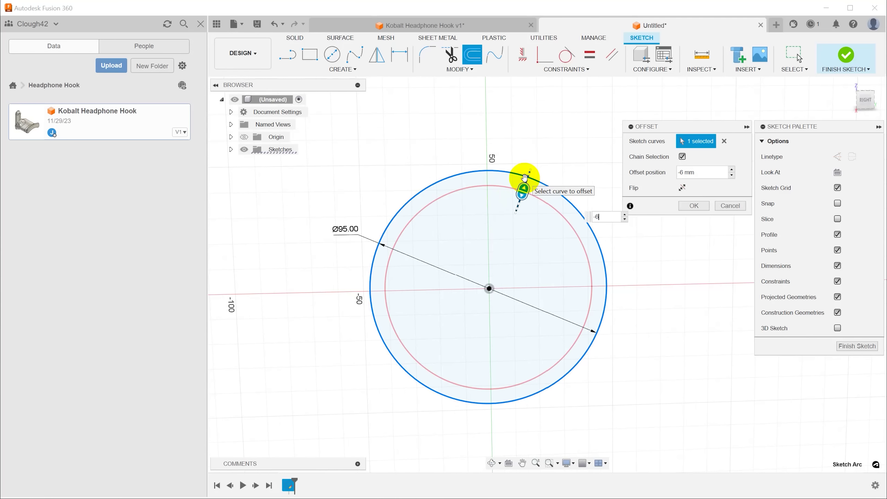
click(694, 205)
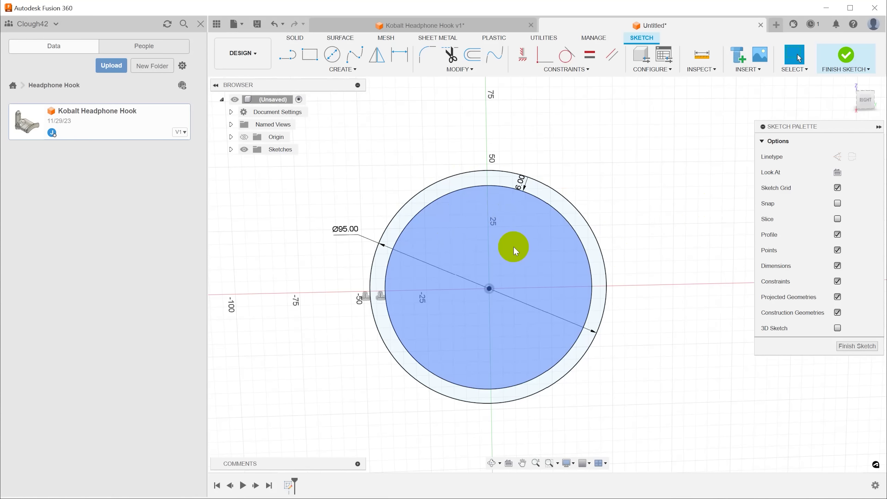
- Draw a radial line from the circle centre and a vertical construction line
key(l)
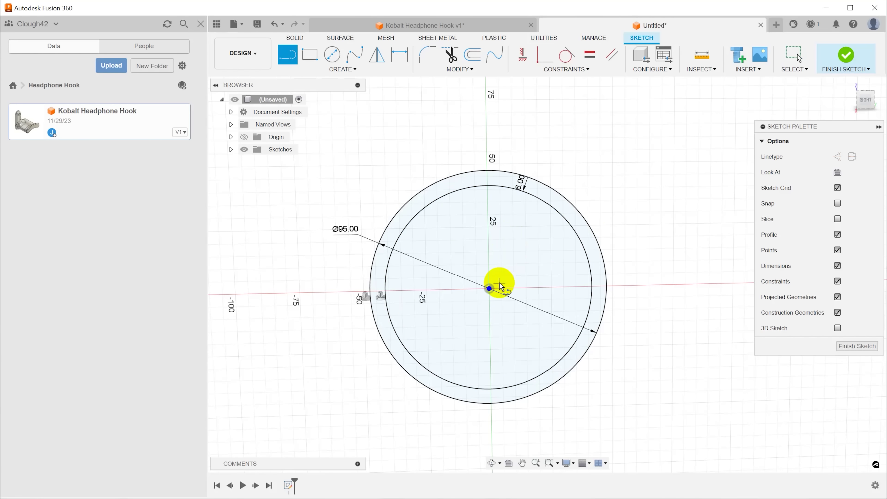
click(489, 288)
click(566, 201)
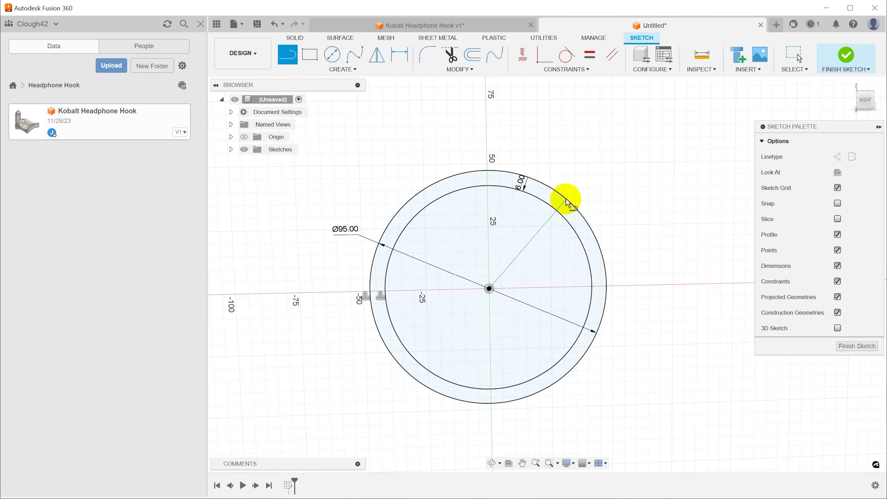
click(837, 157)
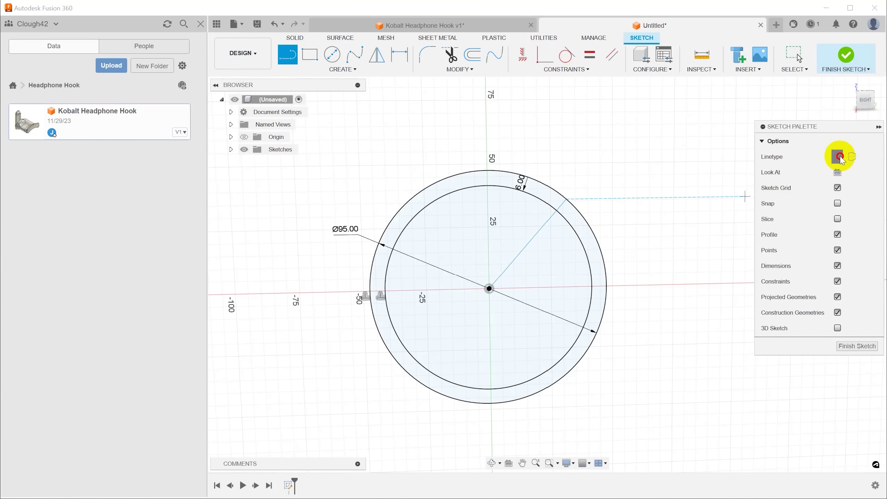
click(488, 171)
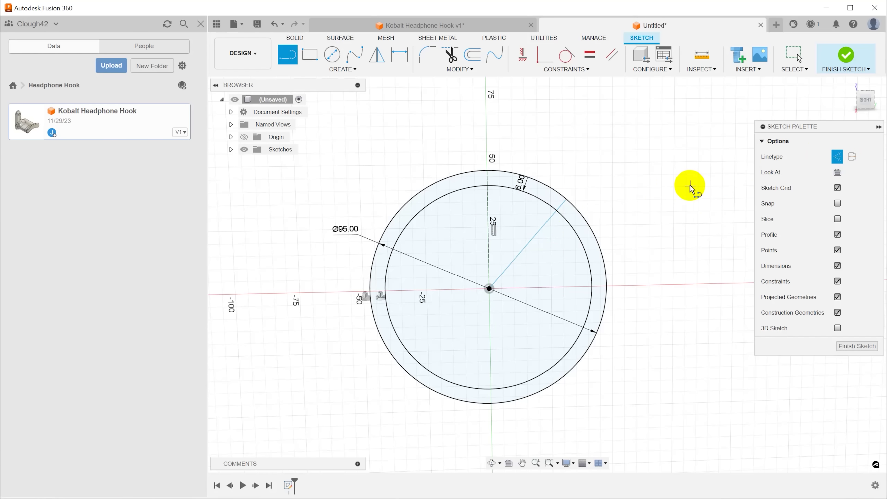
- Mirror the radial line across the vertical construction line
click(375, 60)
click(536, 243)
click(678, 157)
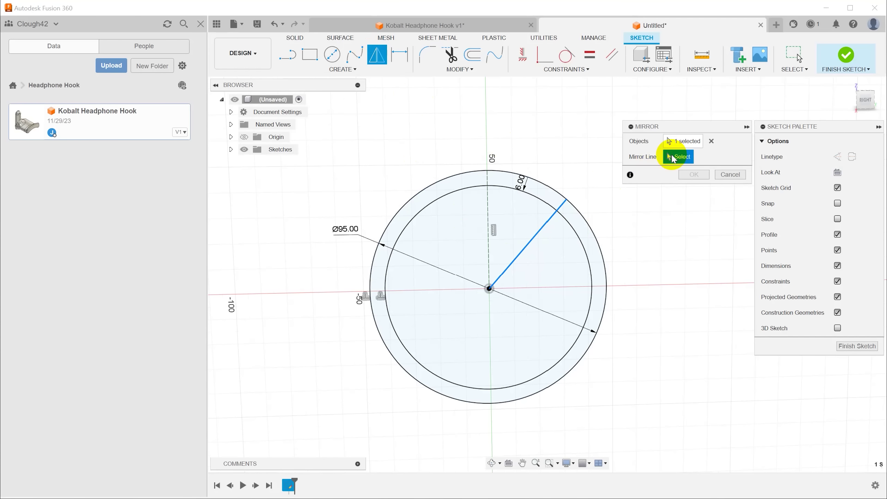
click(489, 213)
click(694, 174)
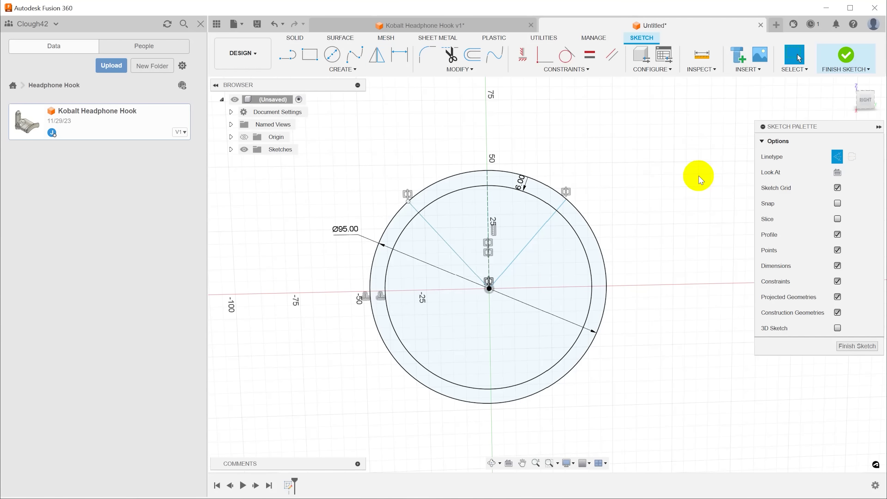
- Dimension the angle between the two radial lines to 75°
key(d)
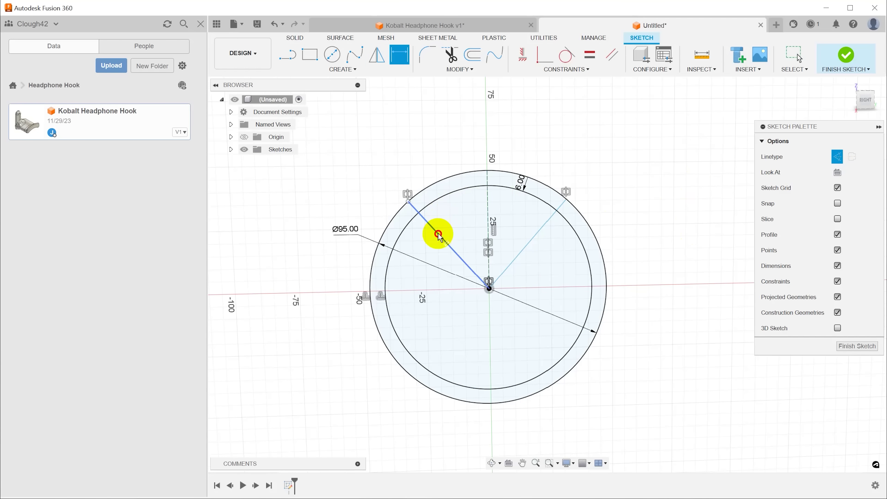
click(439, 236)
click(532, 237)
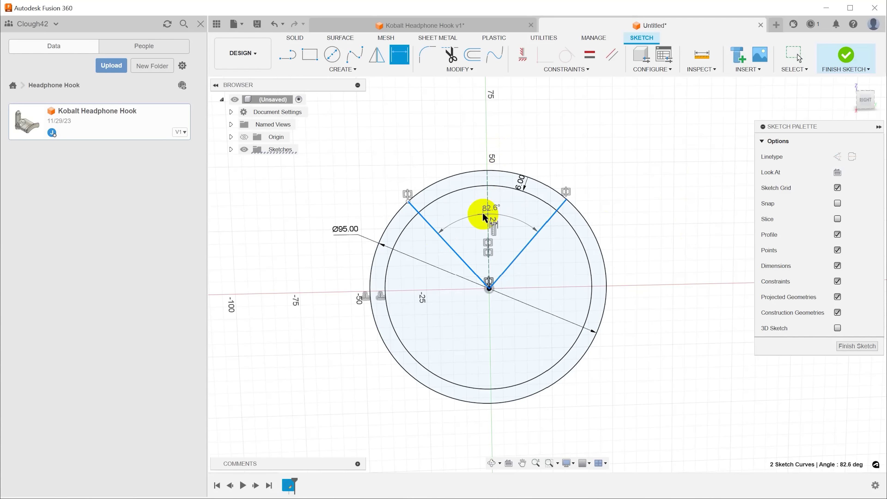
click(482, 212)
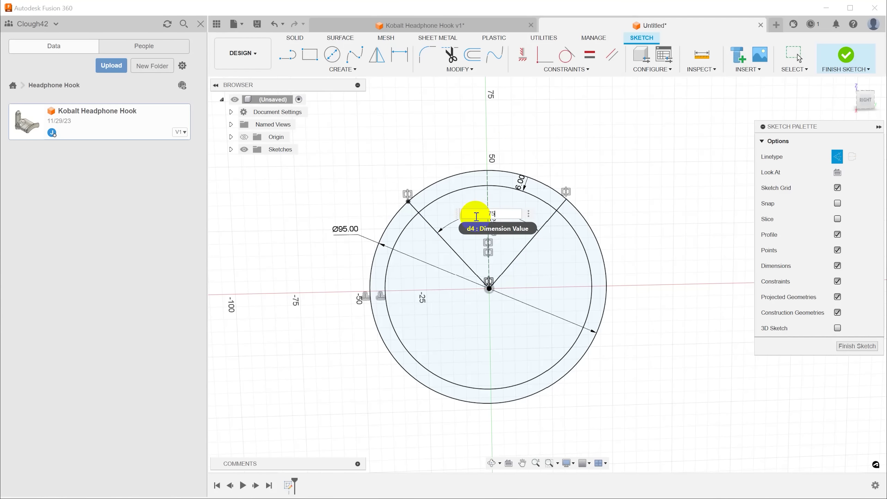
key(Return)
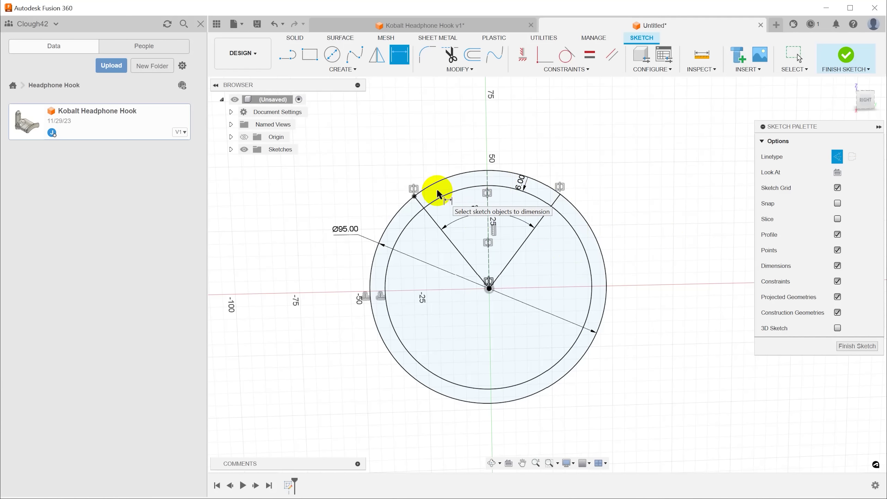
key(Escape)
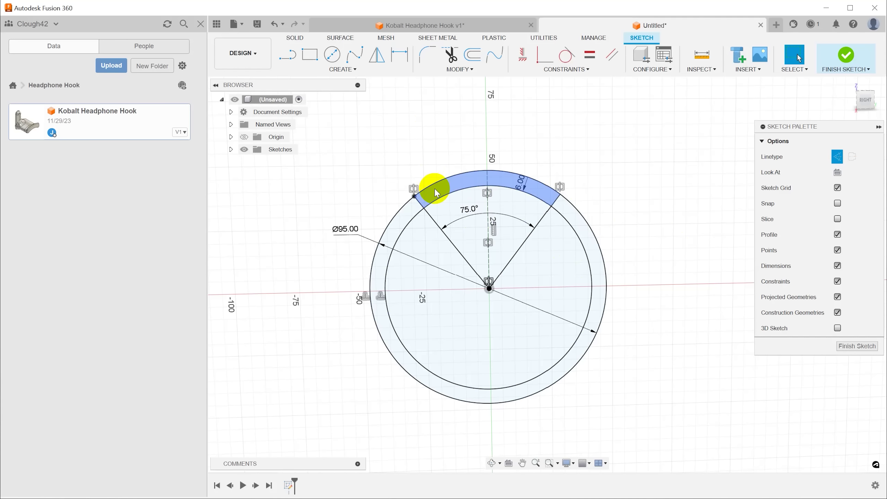
- Offset the circle by 10 mm as a normal, non-construction curve
key(o)
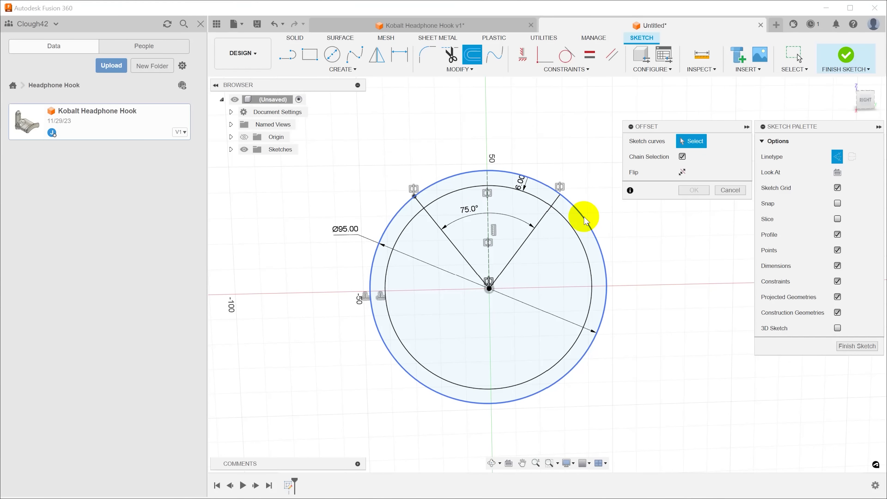
click(584, 217)
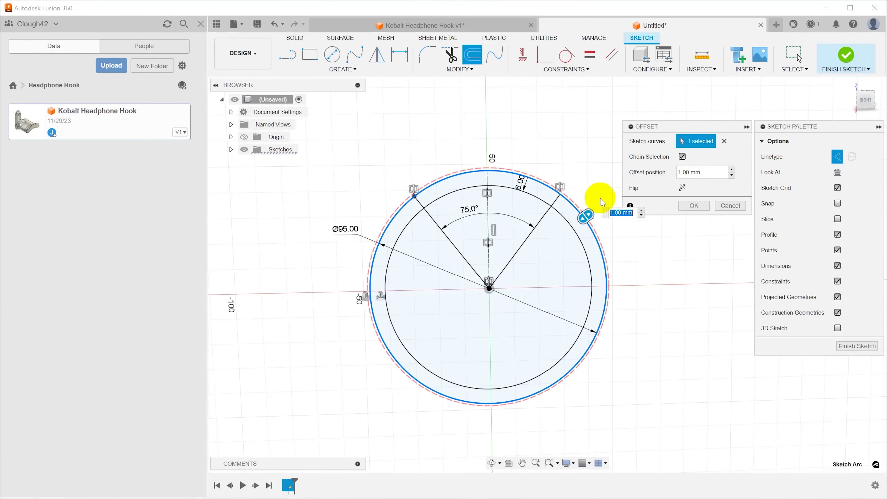
click(838, 158)
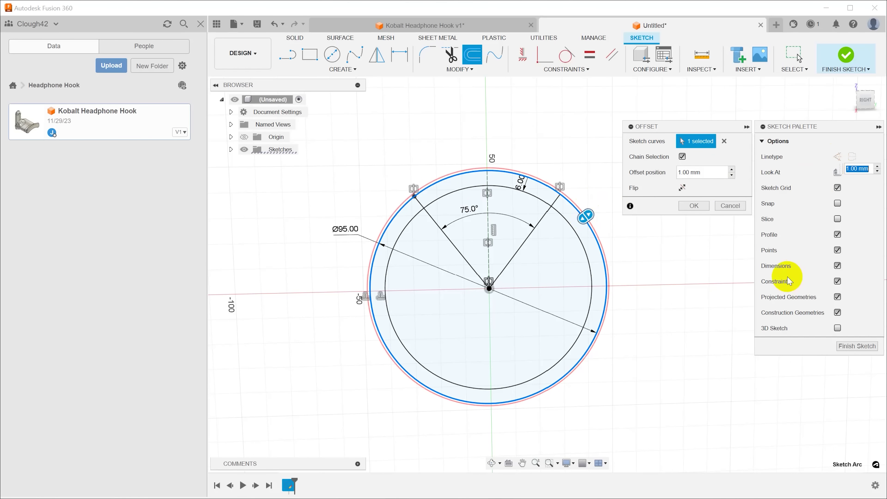
text(10)
key(Return)
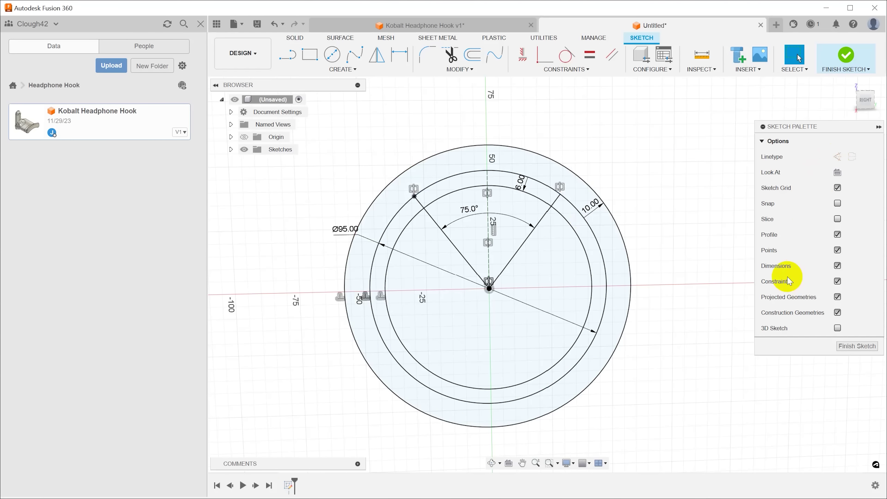
- Draw two short lines between the middle and outer circles at the wedge ends
key(l)
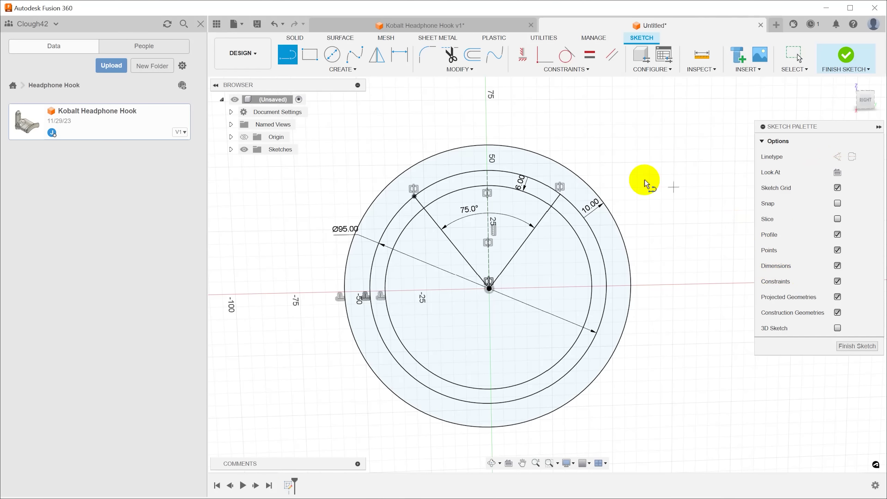
click(561, 197)
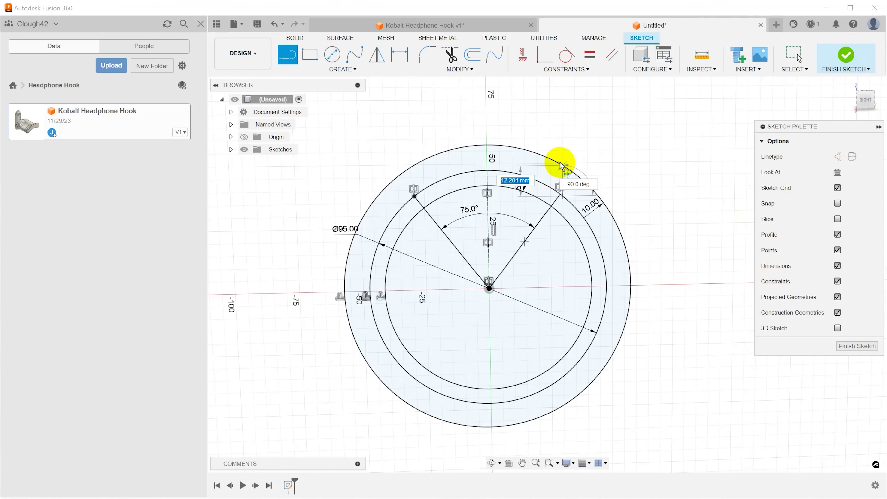
click(559, 164)
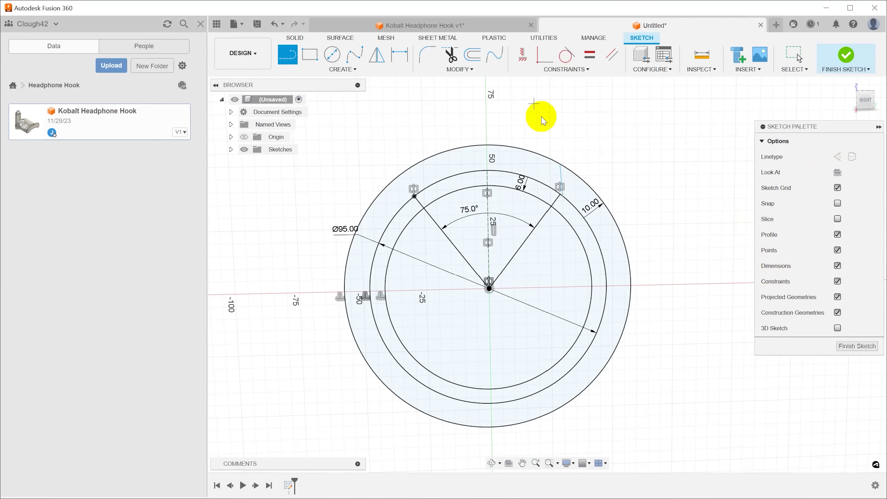
click(414, 197)
double_click(413, 167)
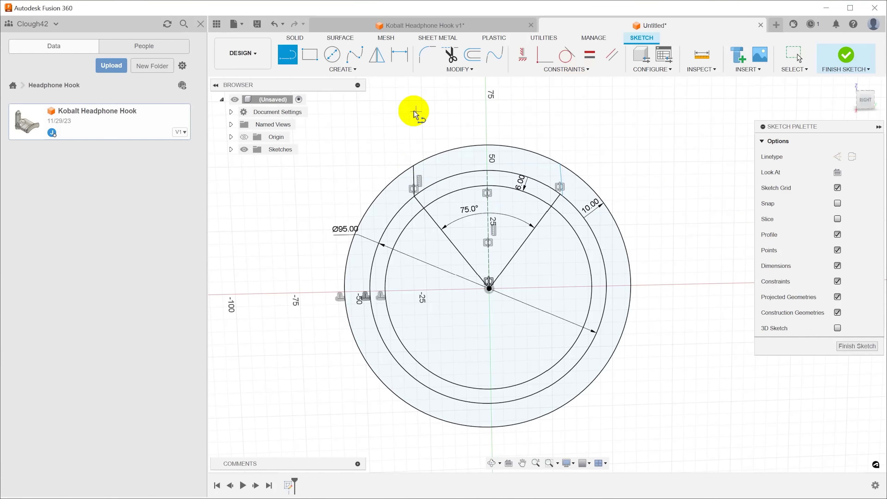
- Make the right short line vertical and its endpoint coincident with the arc intersection
click(522, 54)
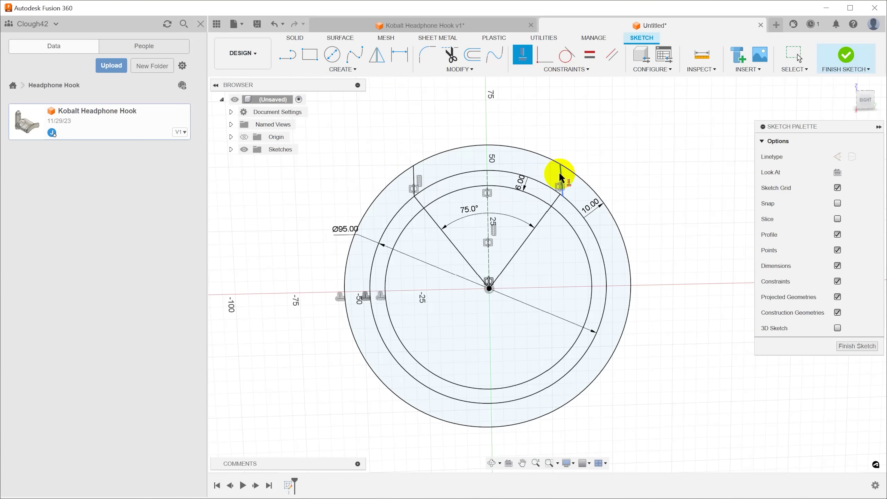
click(560, 177)
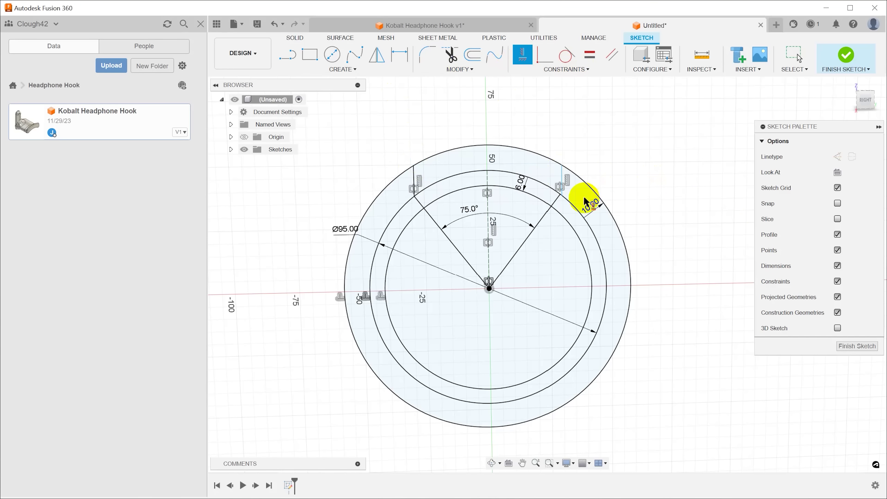
key(Escape)
click(562, 195)
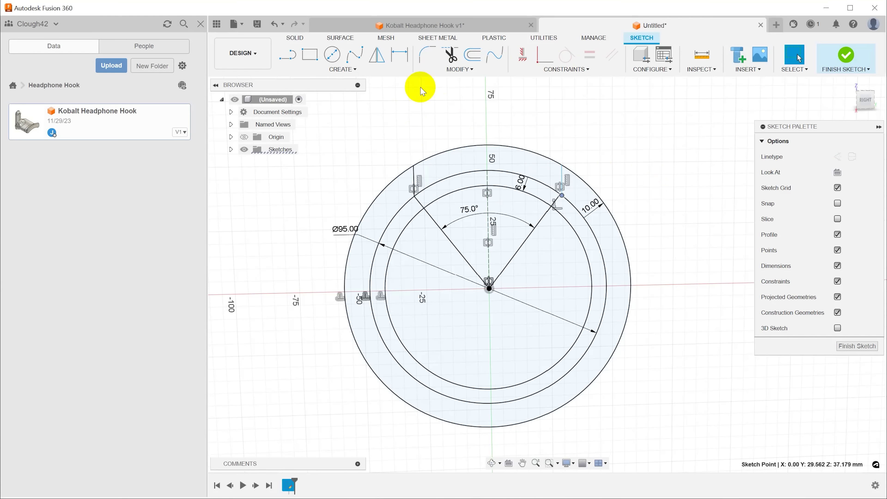
click(543, 64)
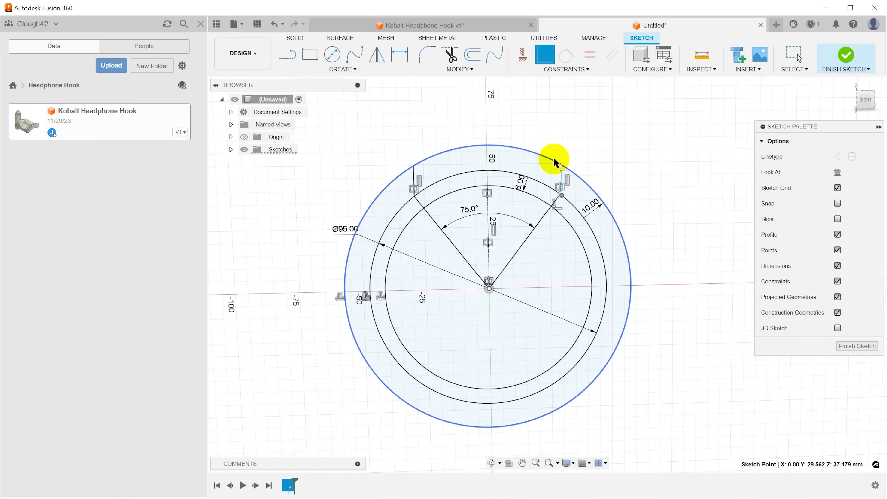
scroll(558, 197, up, 5)
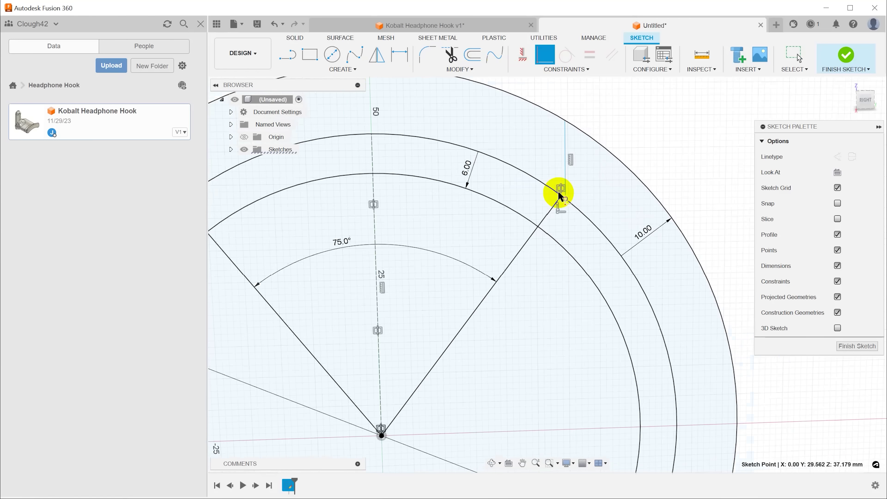
click(566, 199)
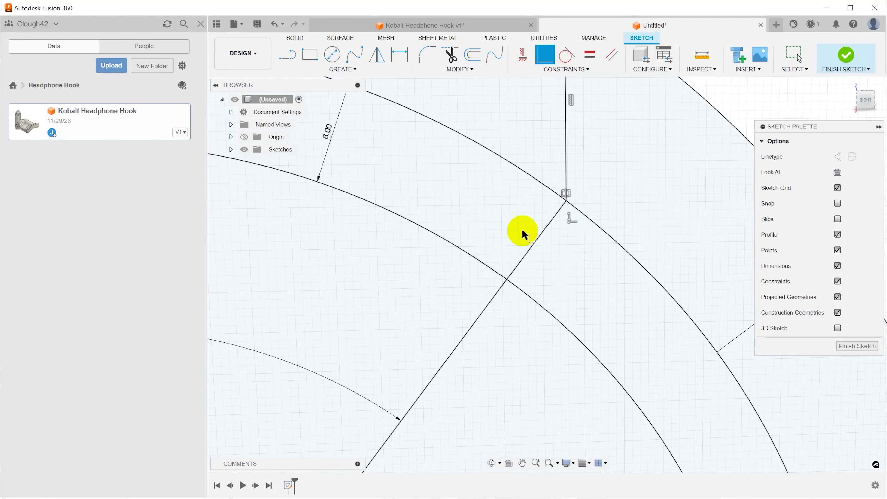
scroll(522, 233, down, 8)
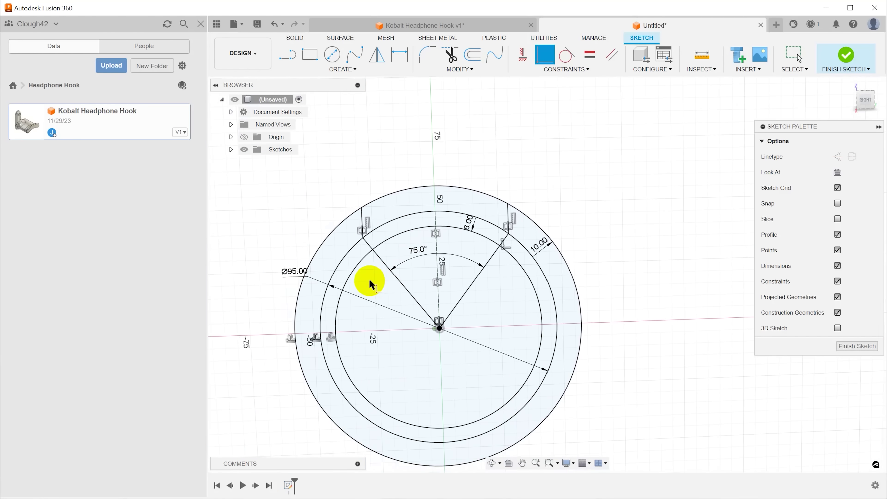
key(F6)
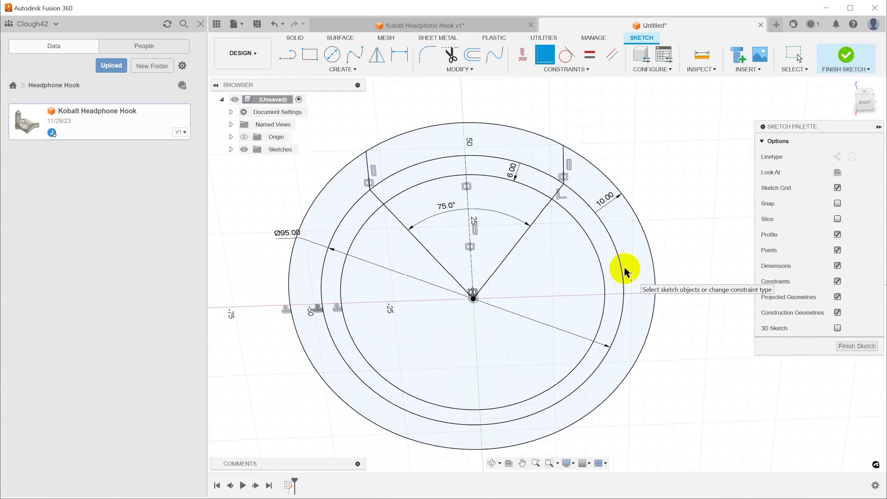
key(Escape)
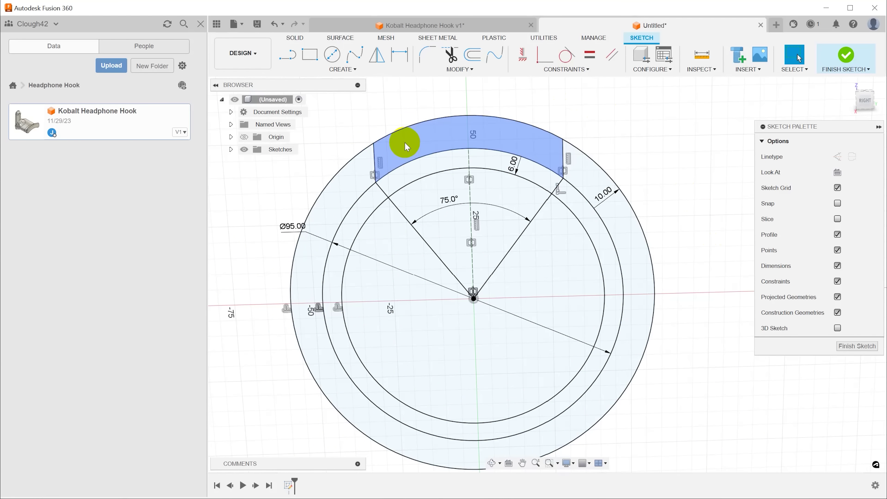
- Draw a tall two-point rectangle from inside the circles to above them
scroll(405, 142, down, 3)
click(309, 54)
click(445, 190)
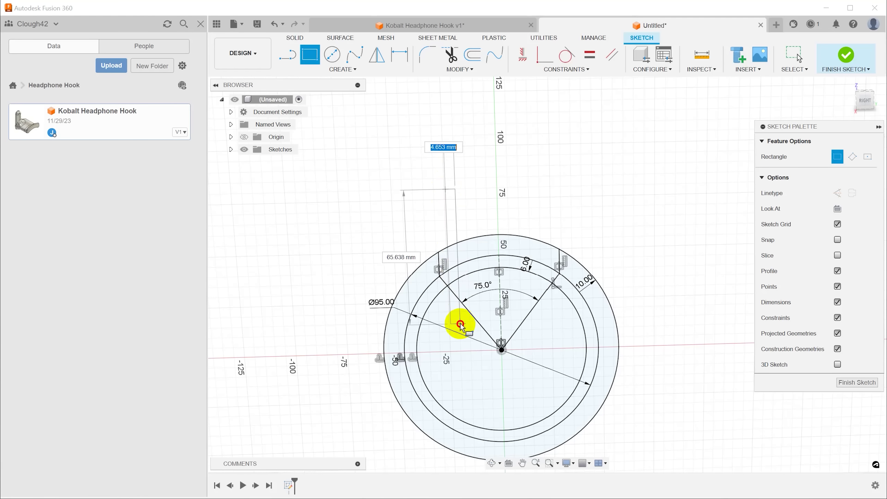
click(489, 321)
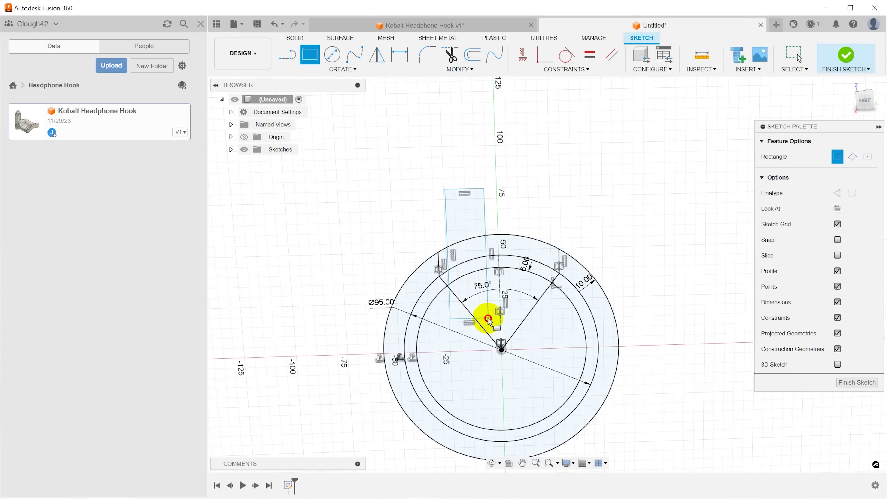
scroll(580, 128, up, 2)
- Draw a dashed construction centreline from the rectangle's top midpoint to bottom midpoint
scroll(580, 129, up, 2)
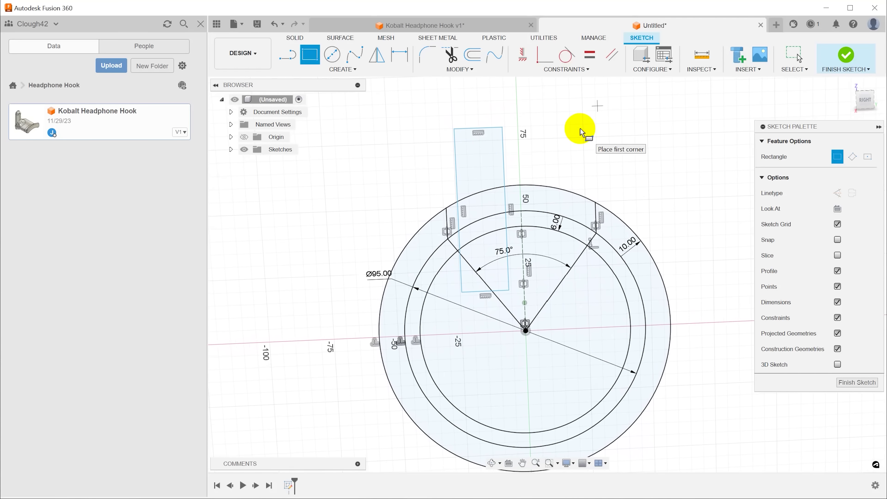
key(l)
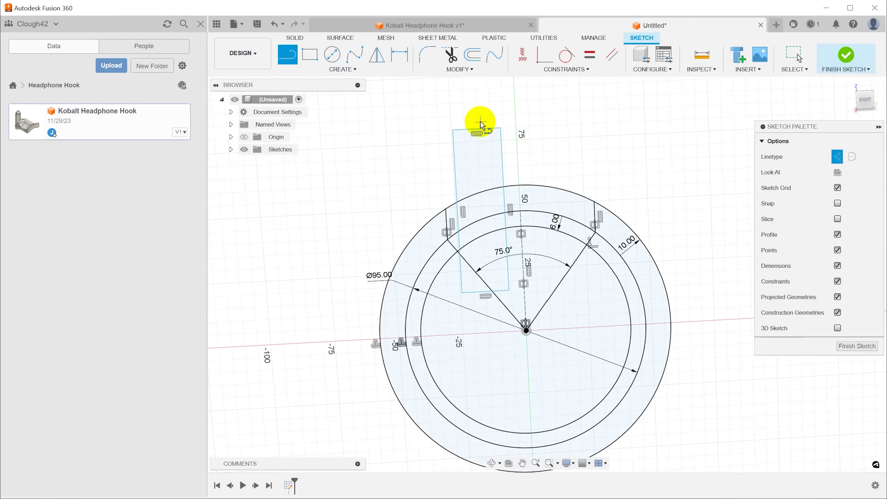
click(477, 133)
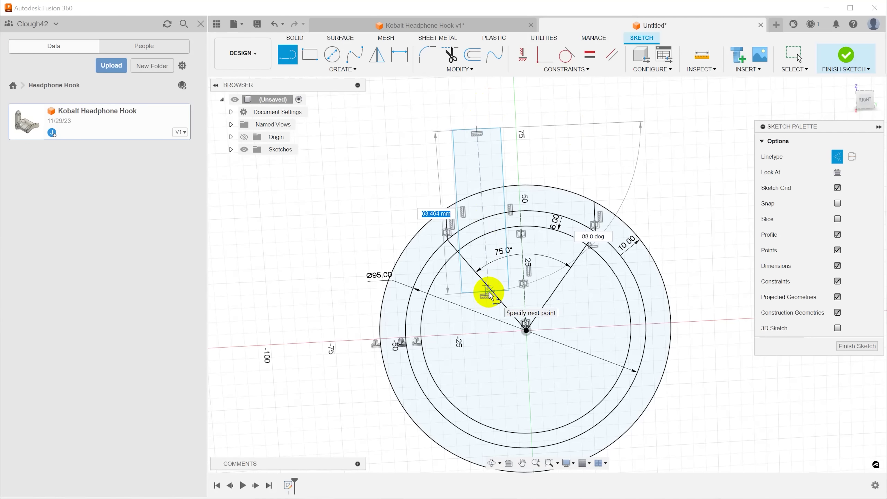
click(489, 277)
scroll(625, 101, up, 2)
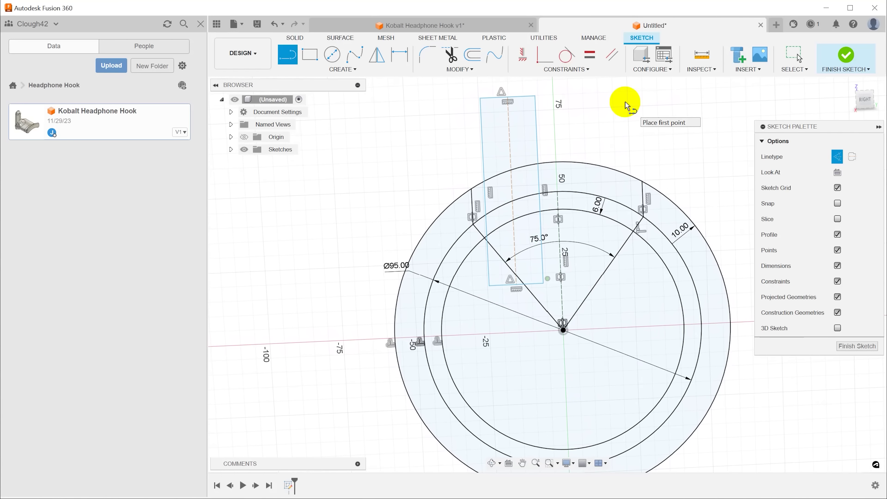
- Place a sketch point on the construction centreline
click(342, 69)
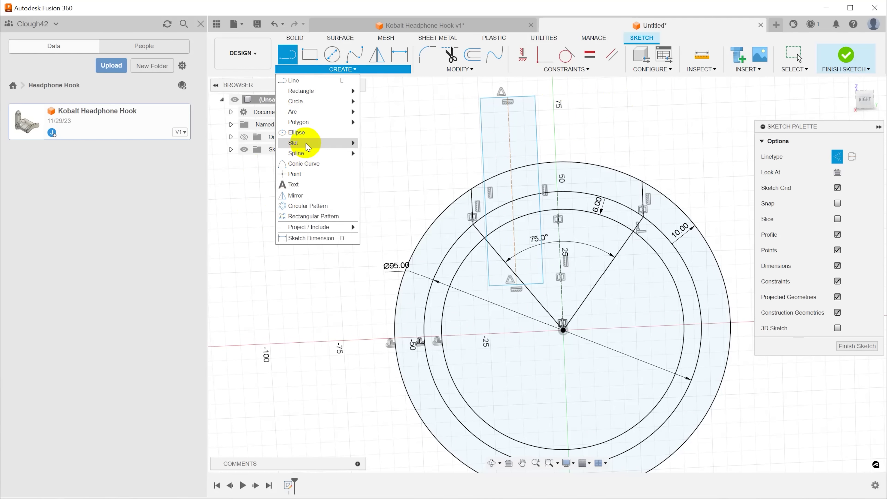
click(303, 178)
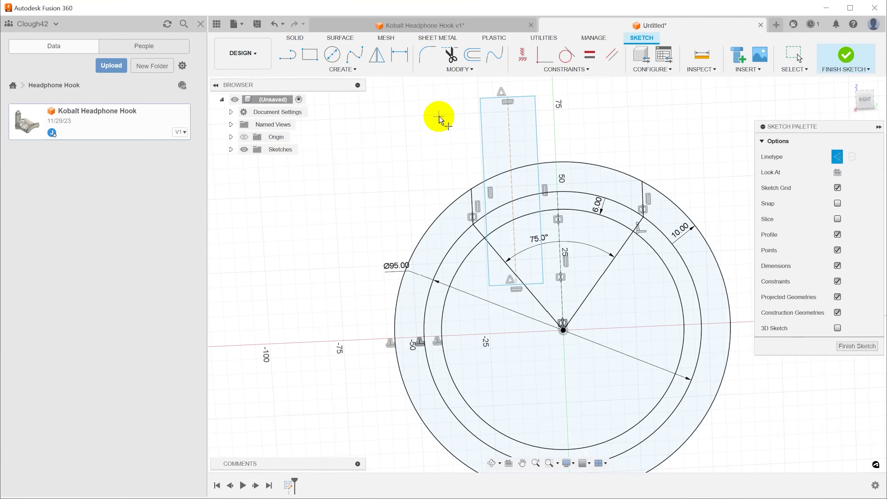
click(514, 259)
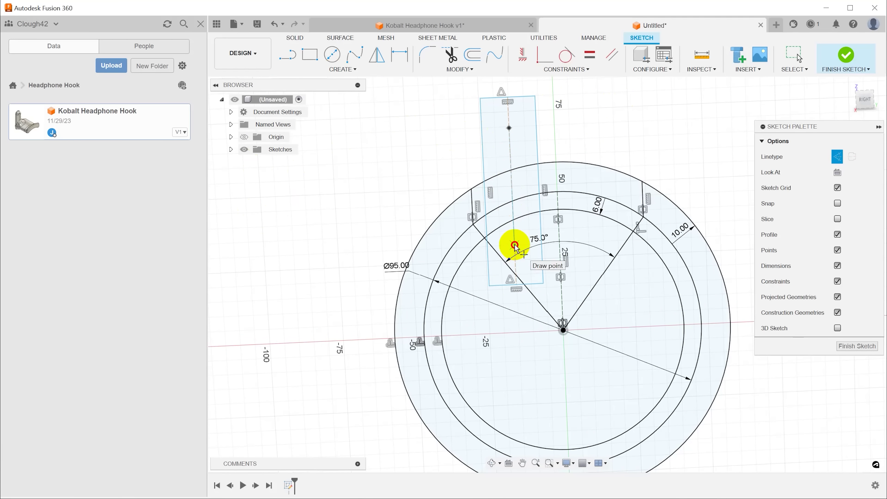
scroll(562, 239, down, 3)
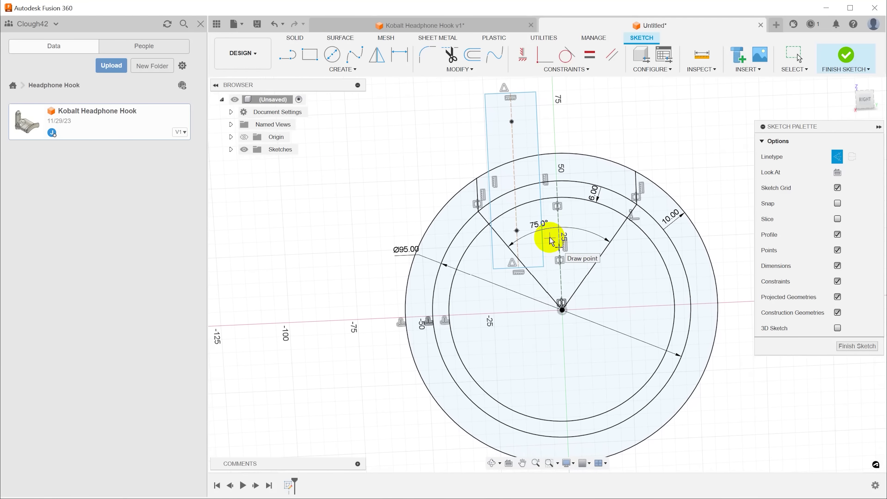
- Dimension the points 55 mm apart and set a 10 mm distance to the top edge
click(514, 128)
click(516, 230)
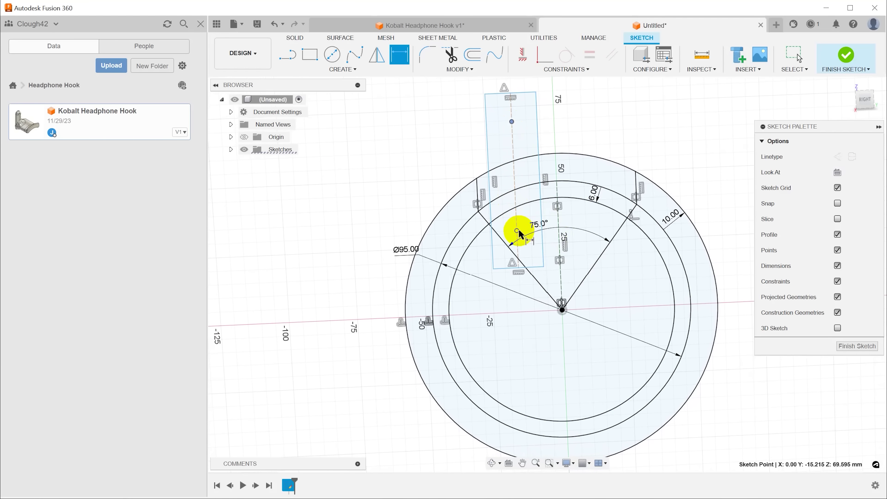
click(399, 233)
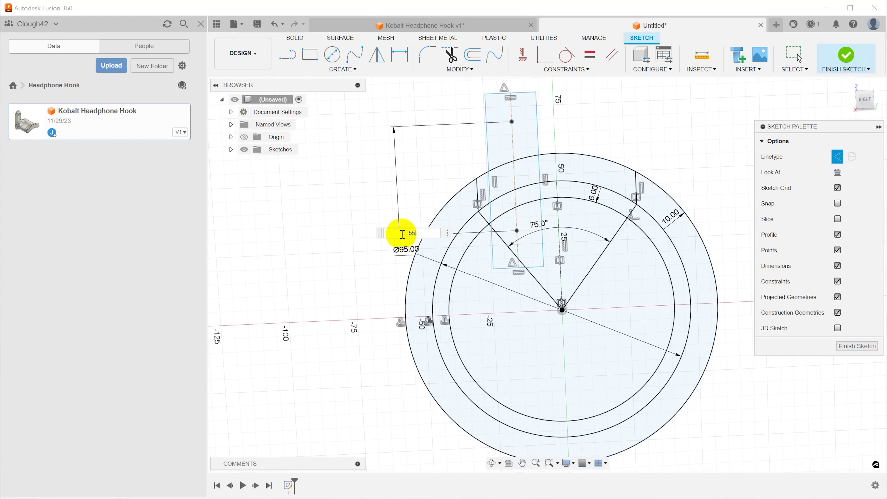
text(55)
key(Return)
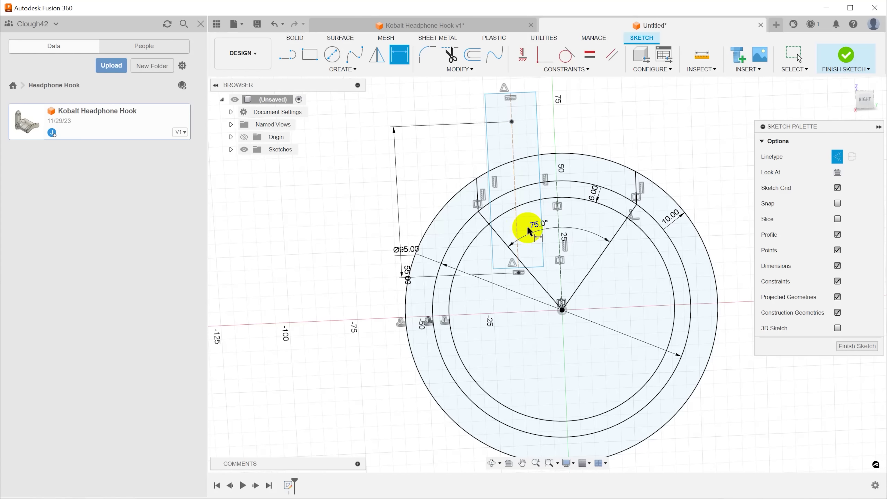
click(511, 92)
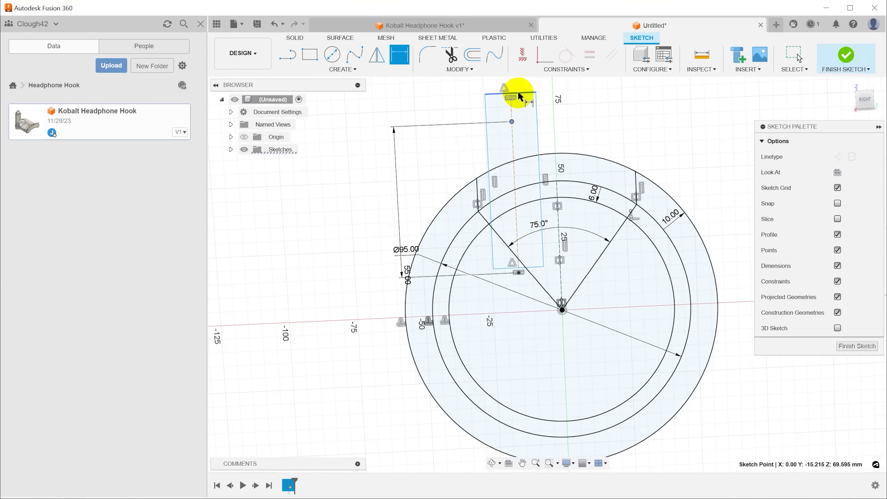
click(428, 102)
text(1)
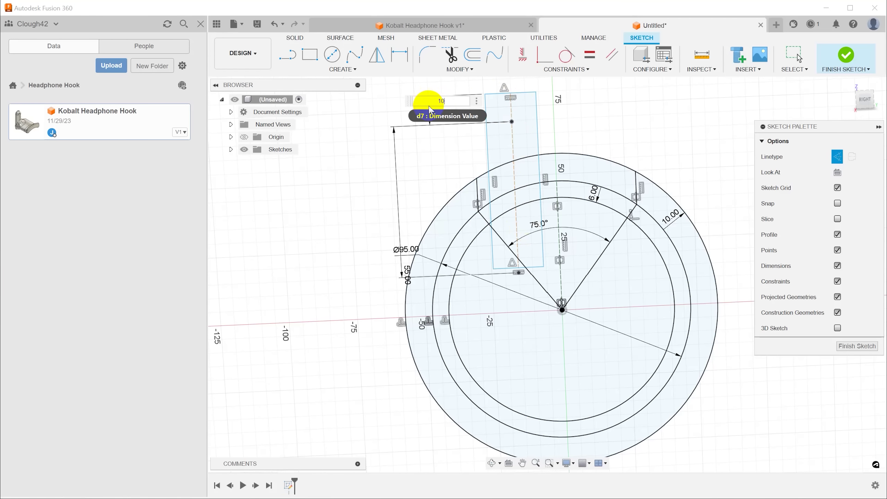
text(0)
key(Return)
- Stretch the rectangle's bottom edge down and dimension its corner offset 10 mm
drag(536, 268, 536, 298)
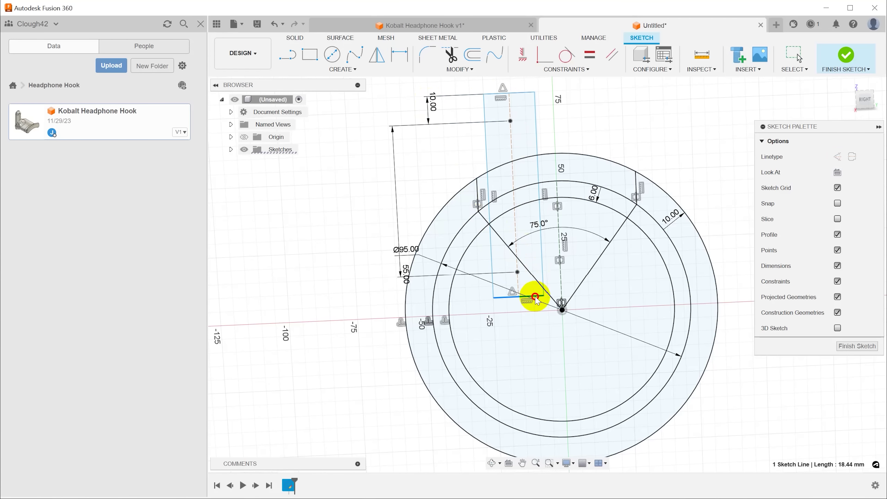
click(518, 298)
click(395, 296)
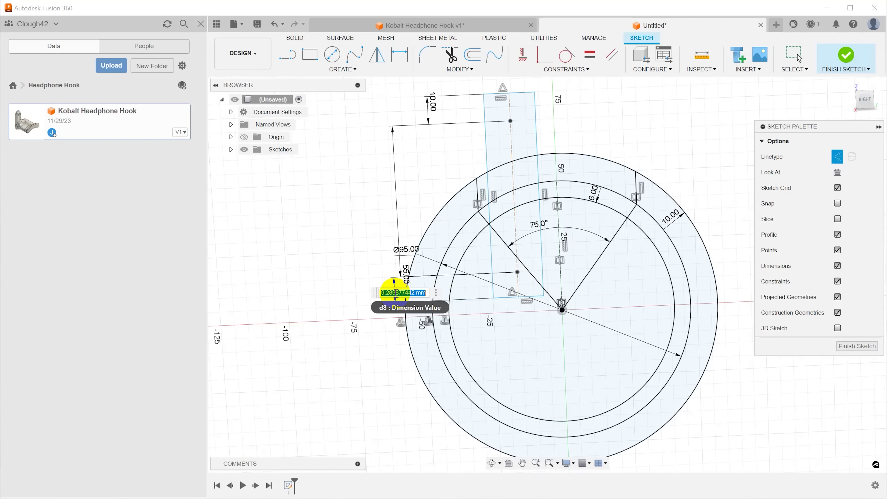
text(10)
key(Return)
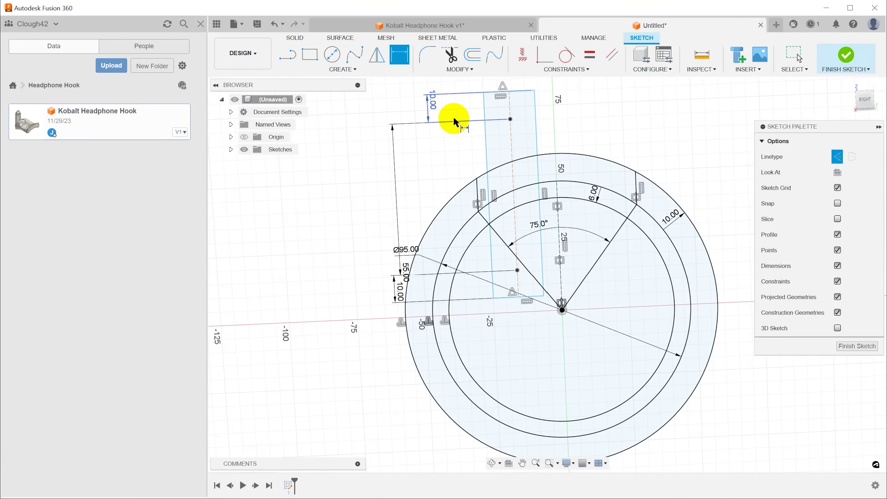
key(Escape)
- Dimension the rectangle's top edge to a 20 mm width
mouse_move(488, 147)
mouse_down()
mouse_move(470, 148)
mouse_move(493, 156)
mouse_up()
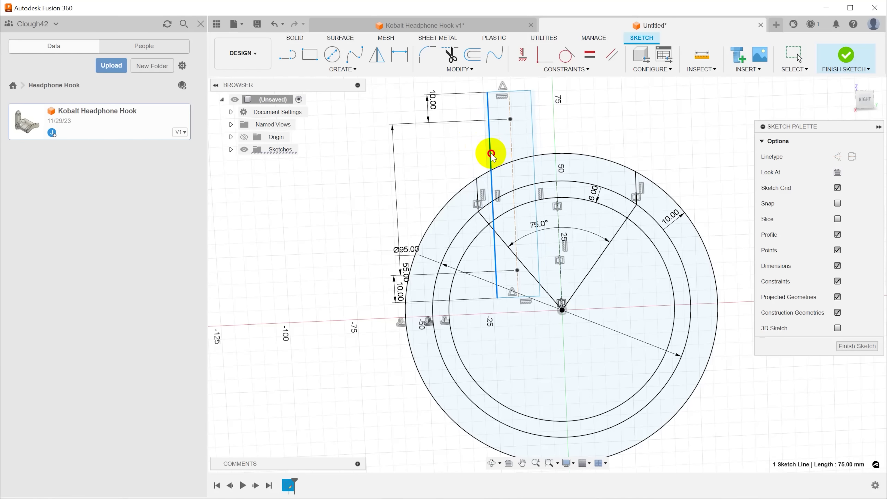
shift+middle_drag(555, 119, 522, 163)
key(d)
click(532, 130)
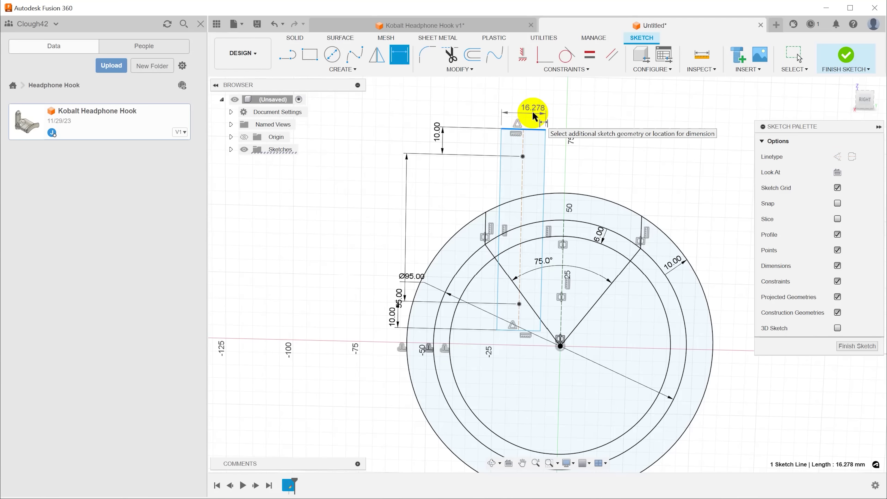
click(531, 113)
text(20)
key(Return)
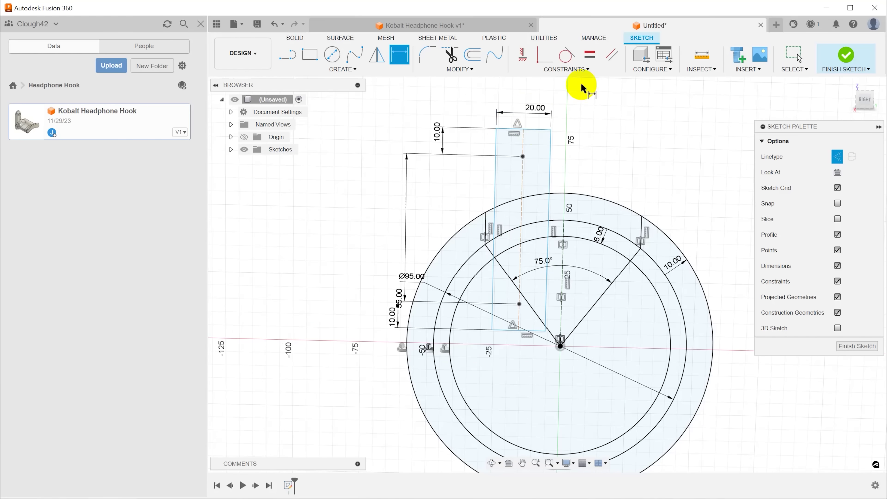
mouse_move(578, 83)
shift+middle_down()
mouse_move(608, 105)
mouse_move(572, 142)
shift+middle_up()
key(Escape)
- Reposition the rectangle by dragging its right edge and top edge upward
drag(534, 170, 540, 172)
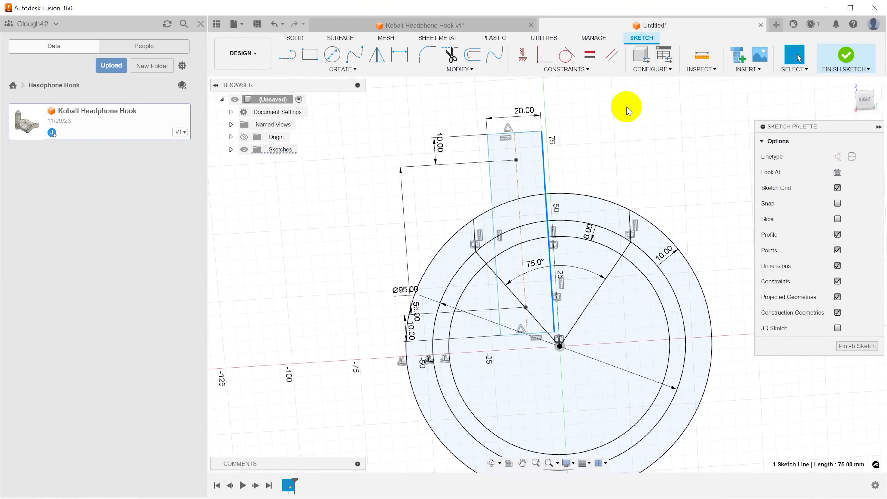
drag(526, 135, 527, 116)
scroll(513, 115, up, 4)
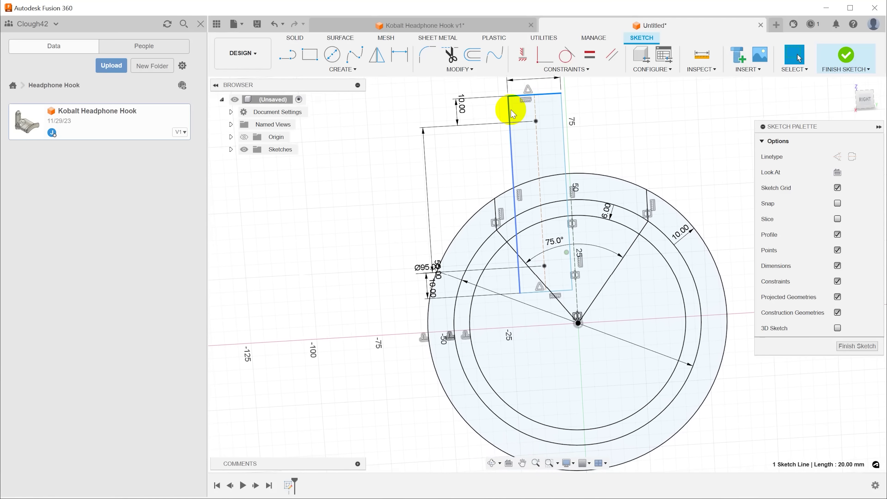
click(343, 69)
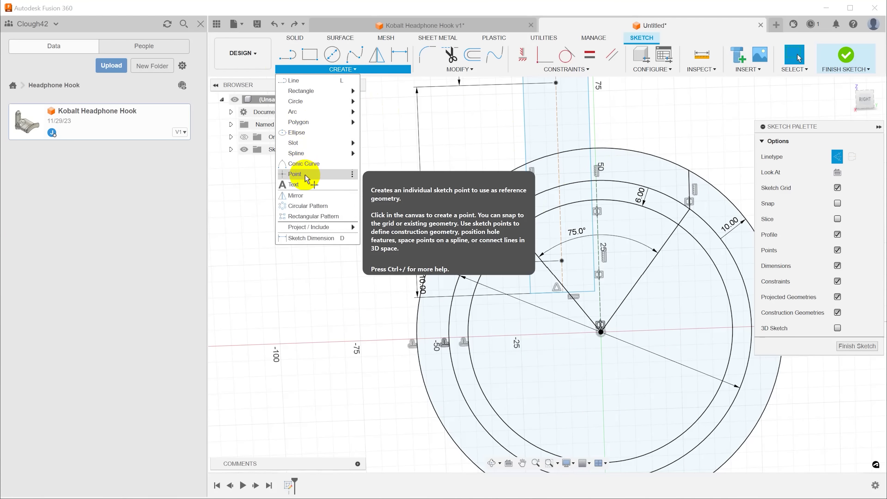
- Add a point at the line/inner circle intersection and make the strip's left edge coincident with it
click(295, 173)
click(517, 231)
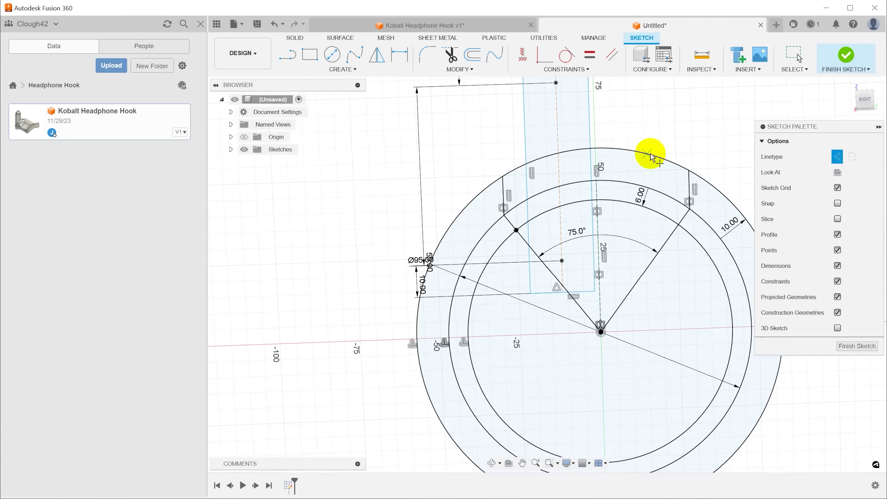
click(544, 55)
click(525, 138)
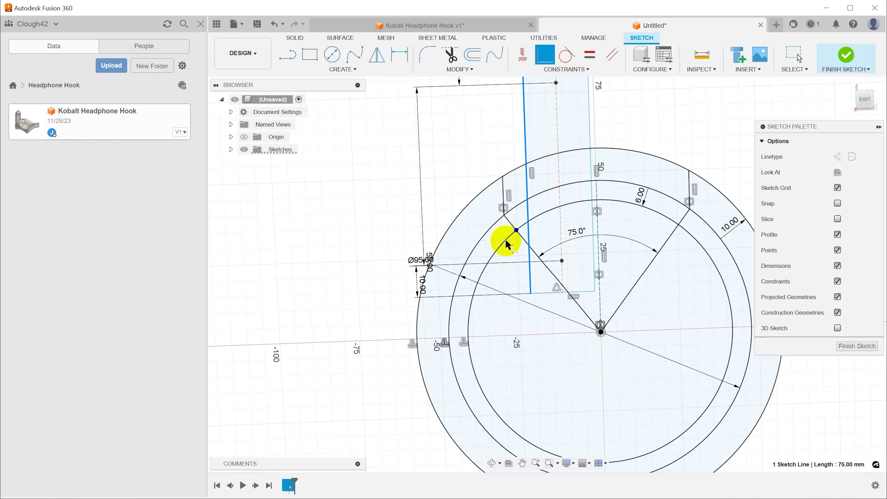
click(516, 231)
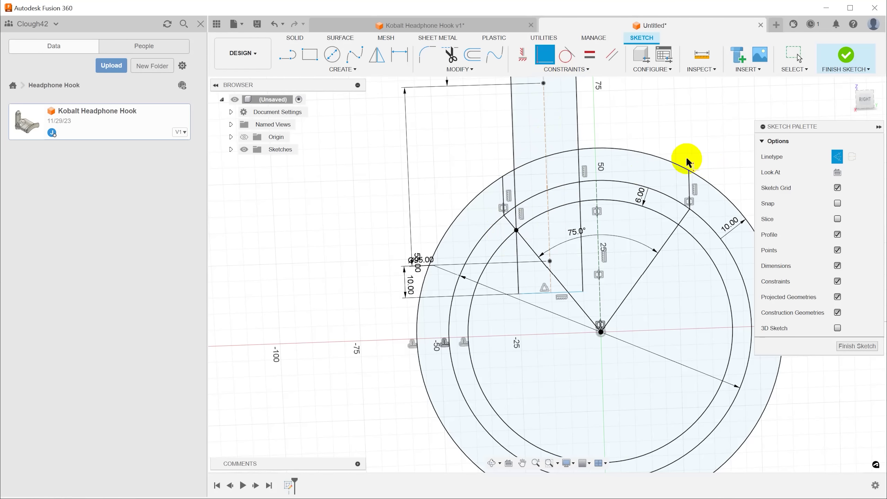
key(Escape)
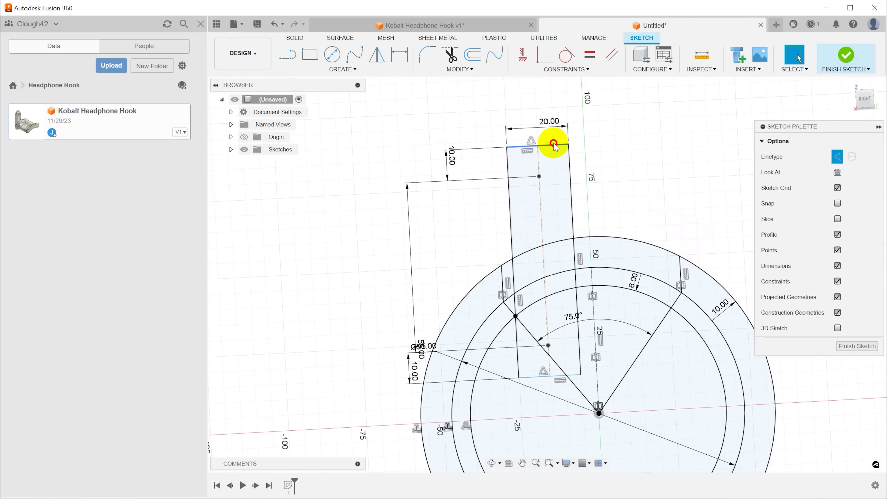
drag(554, 145, 558, 133)
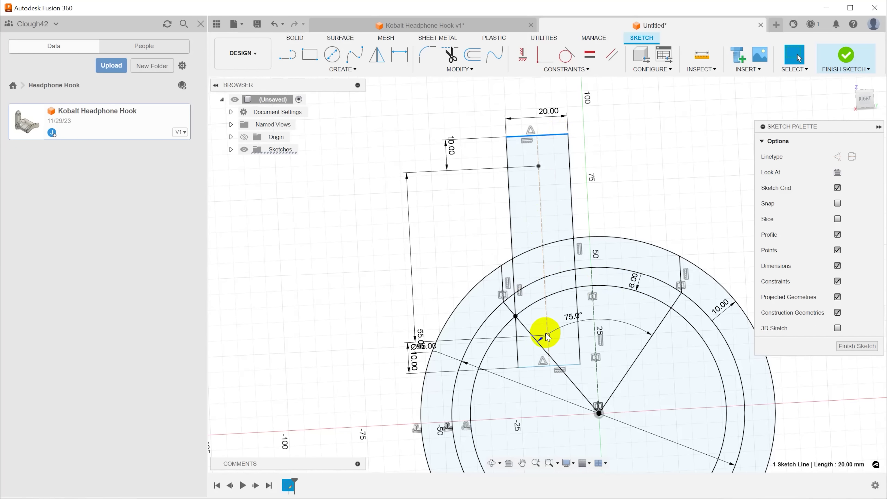
- Add another centre-line point and dimension it 10 mm from the existing point
key(d)
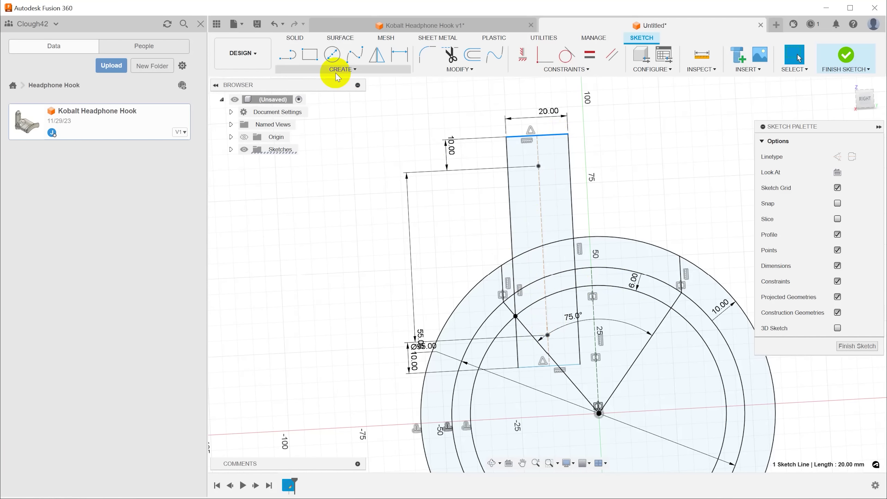
click(337, 69)
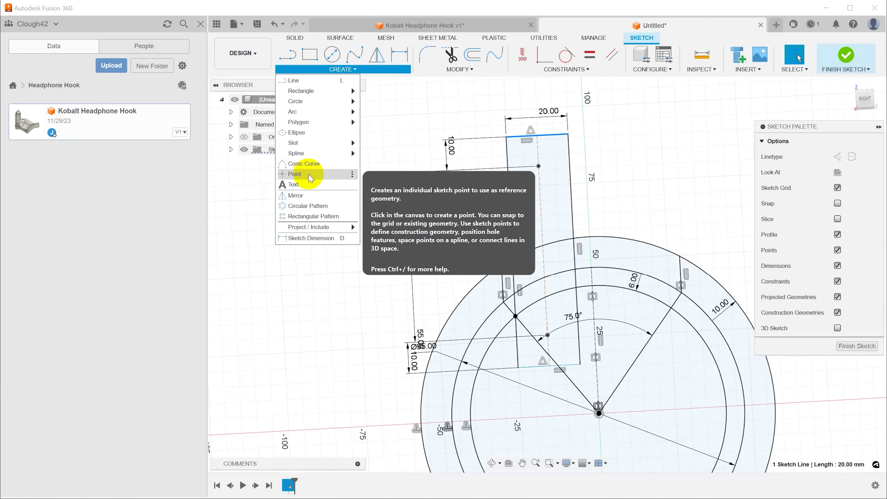
click(295, 173)
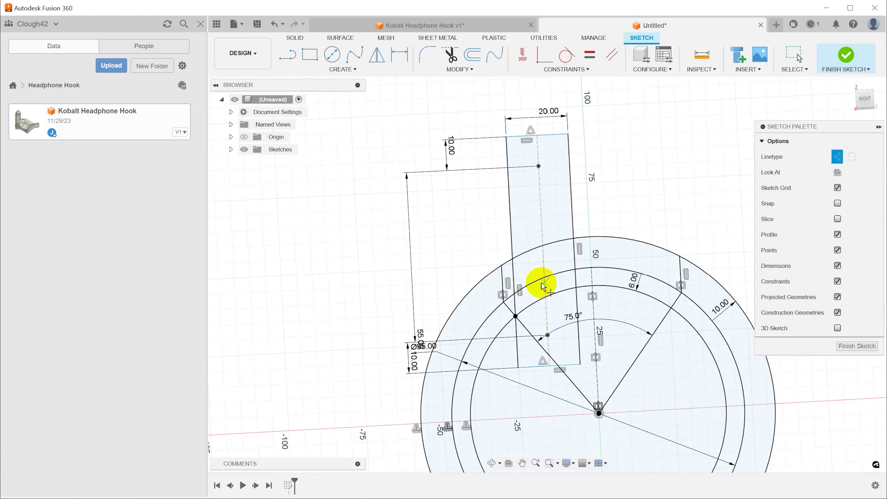
click(546, 298)
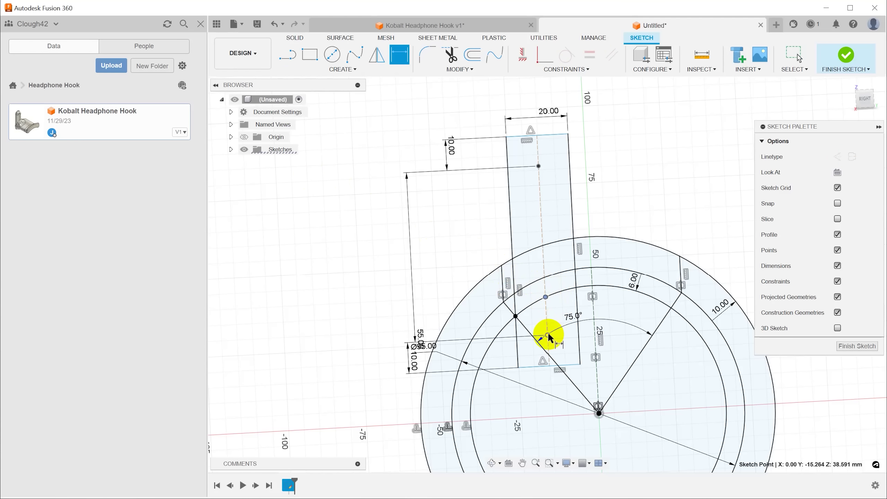
shift+click(547, 334)
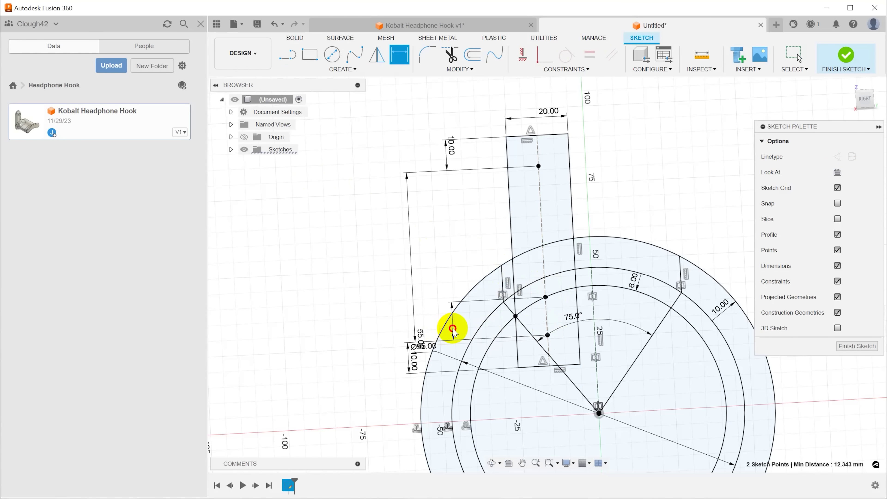
click(453, 328)
text(10)
key(Return)
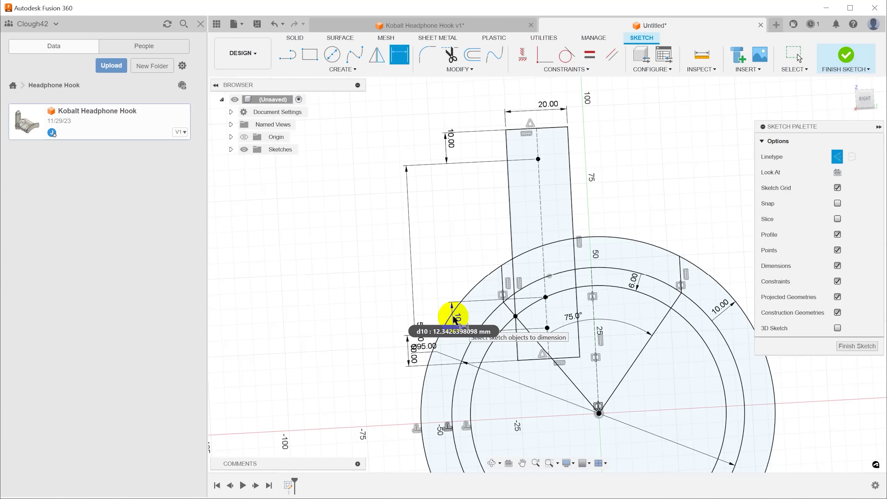
scroll(454, 321, down, 2)
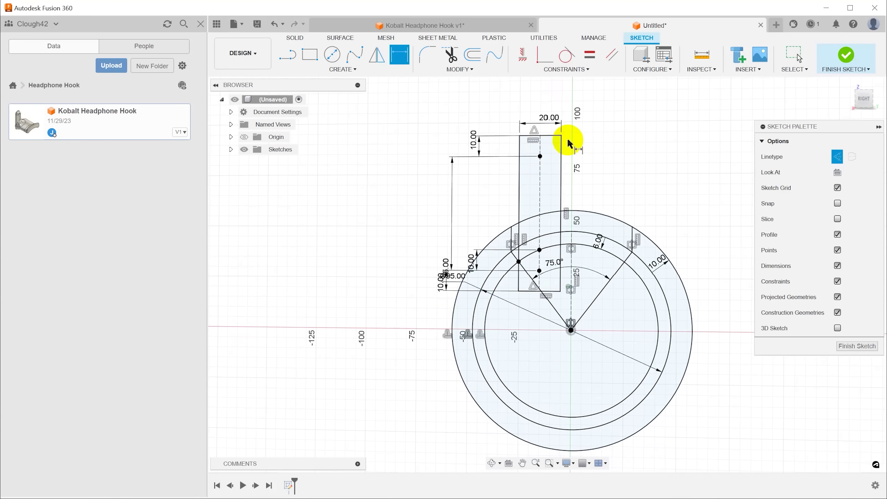
- Extrude the three arc-band profiles 45 mm into a curved body and show the sketch again
click(857, 346)
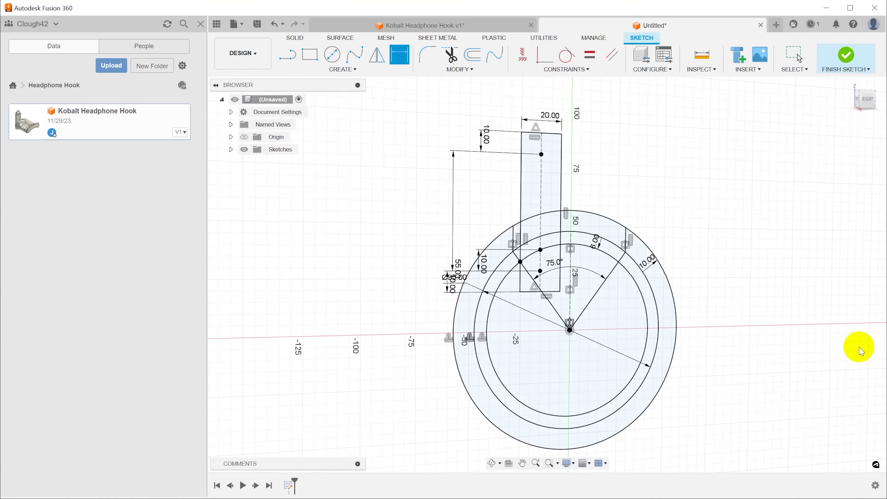
scroll(628, 139, up, 5)
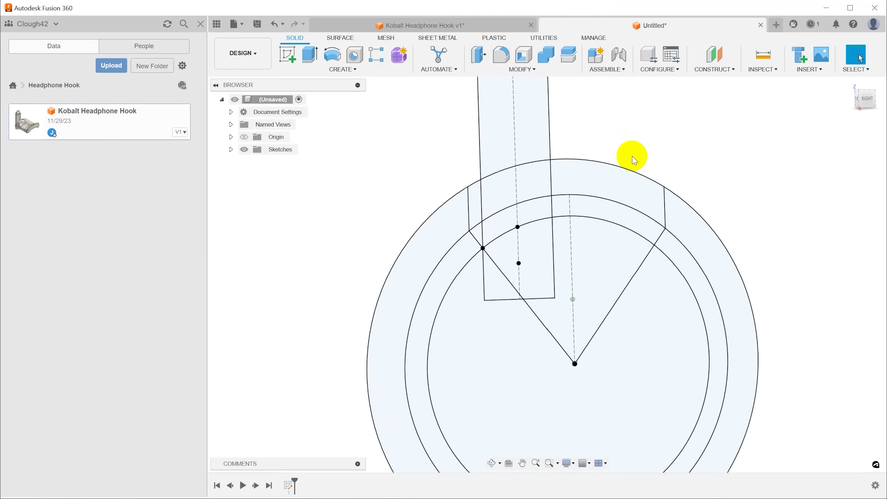
click(629, 198)
click(529, 194)
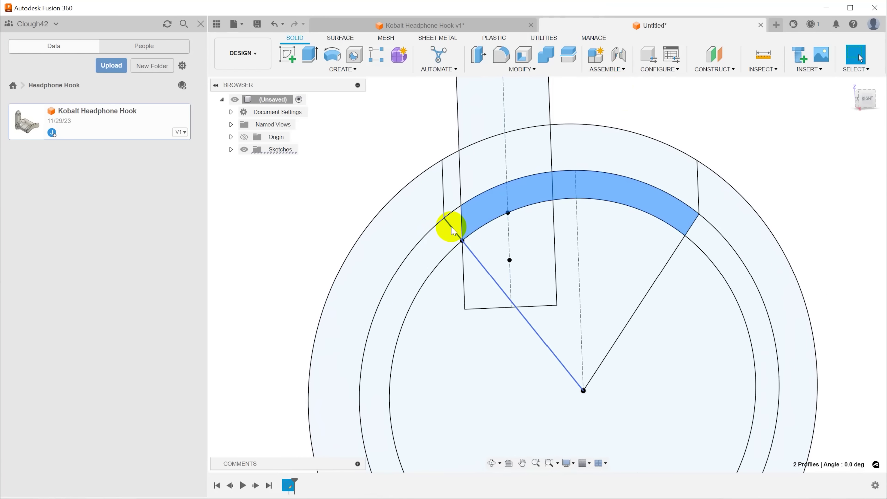
key(e)
click(707, 225)
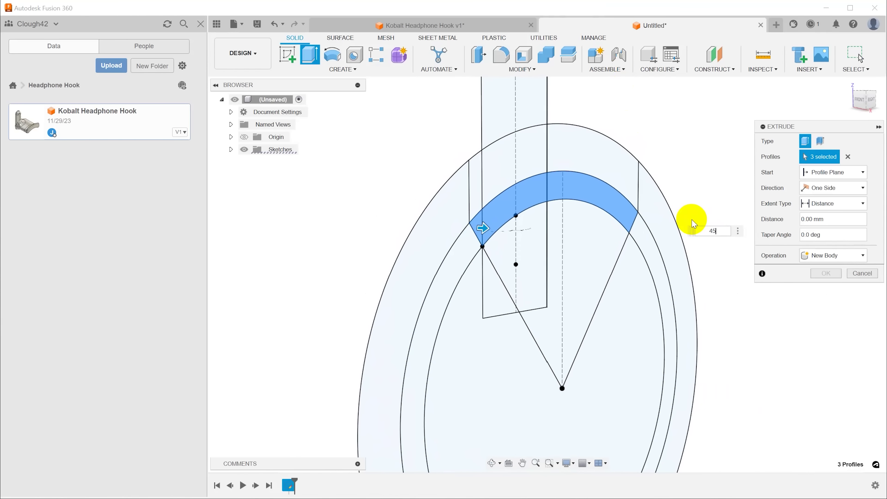
text(45)
click(824, 273)
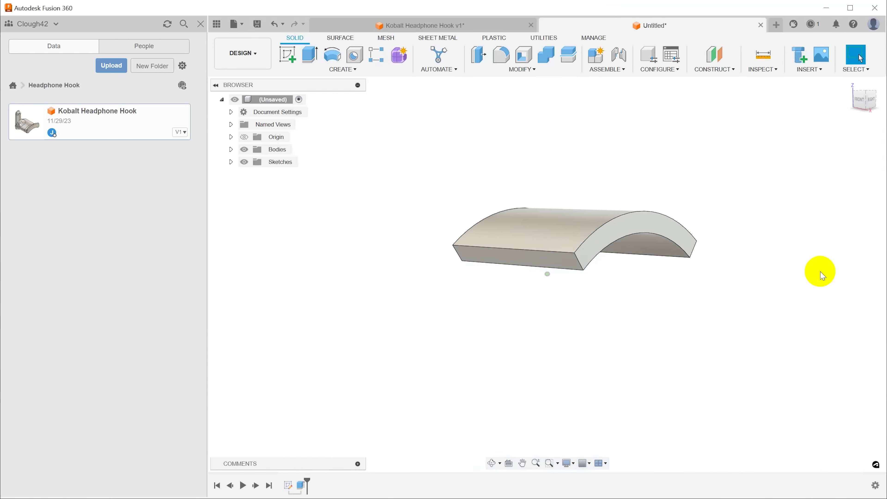
shift+middle_drag(822, 275, 571, 210)
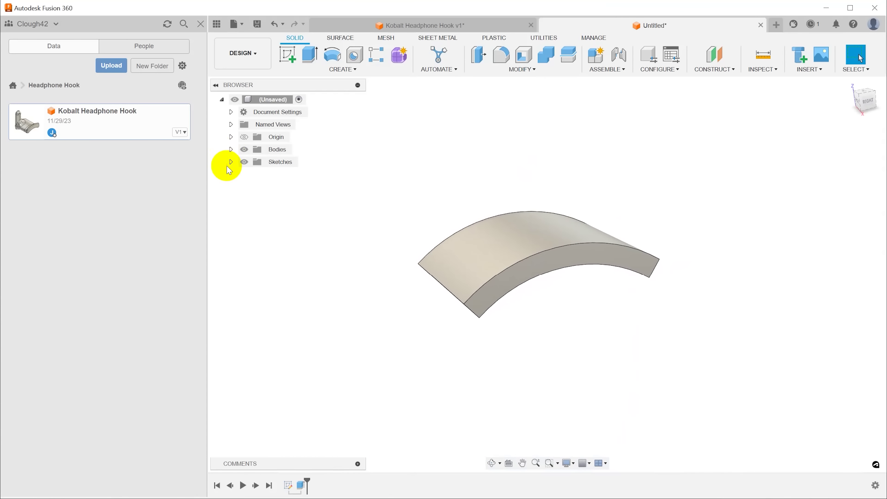
click(253, 174)
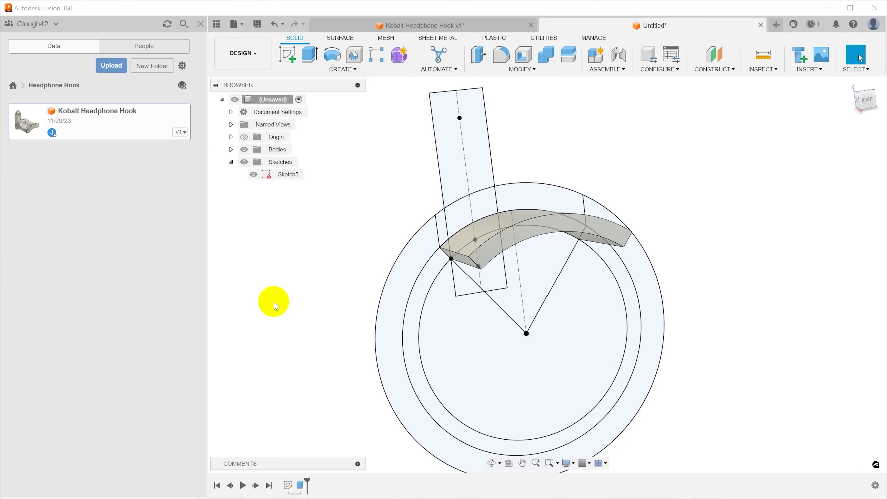
- Extrude the upright and curved strip profiles -10 mm, joined to the arc body
mouse_move(342, 281)
shift+middle_down()
mouse_move(630, 247)
mouse_move(754, 260)
mouse_move(590, 313)
shift+middle_up()
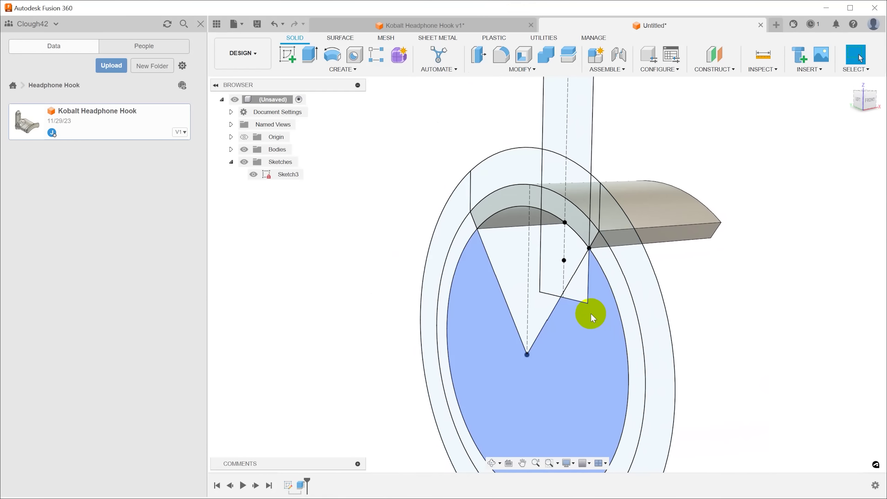
drag(571, 248, 581, 151)
shift+middle_drag(702, 133, 683, 190)
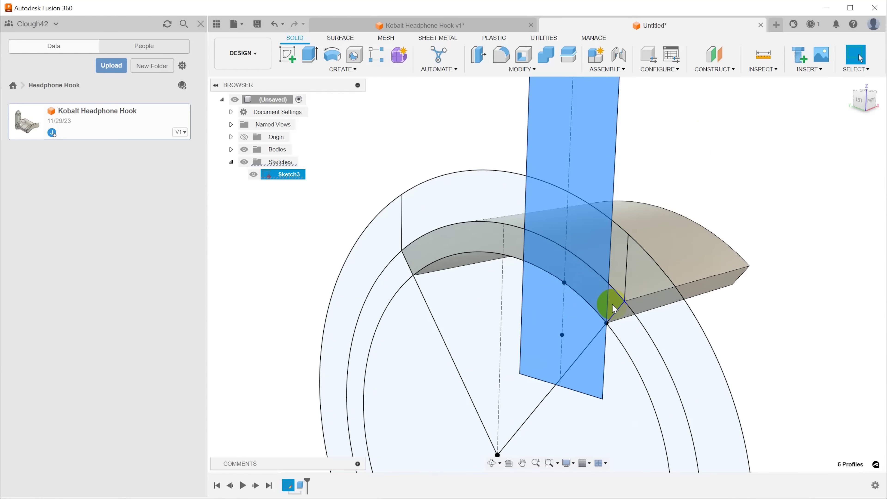
click(518, 250)
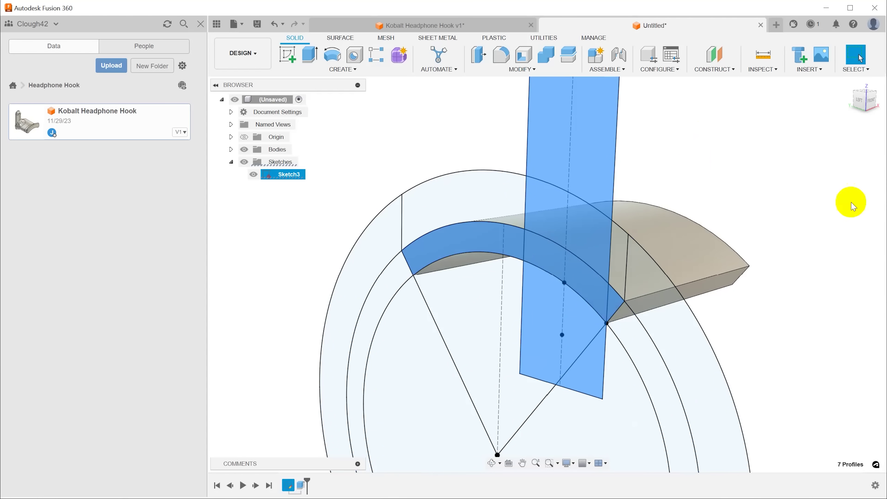
key(e)
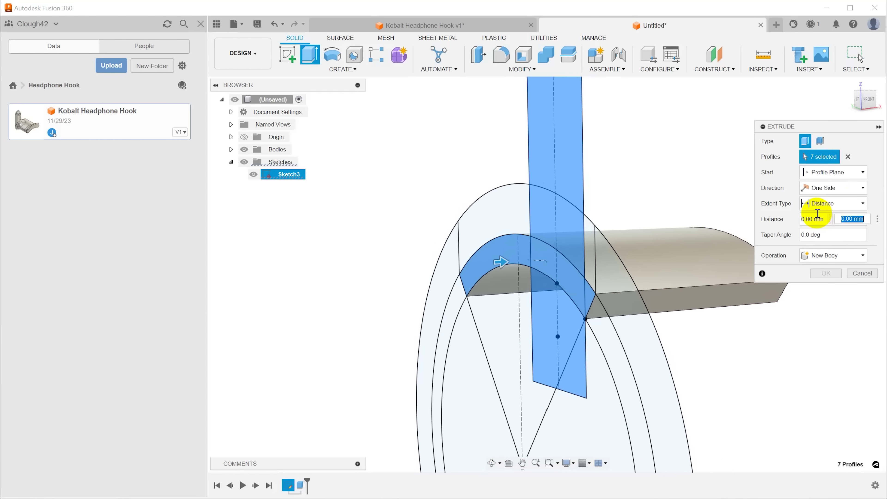
text(-10)
key(Return)
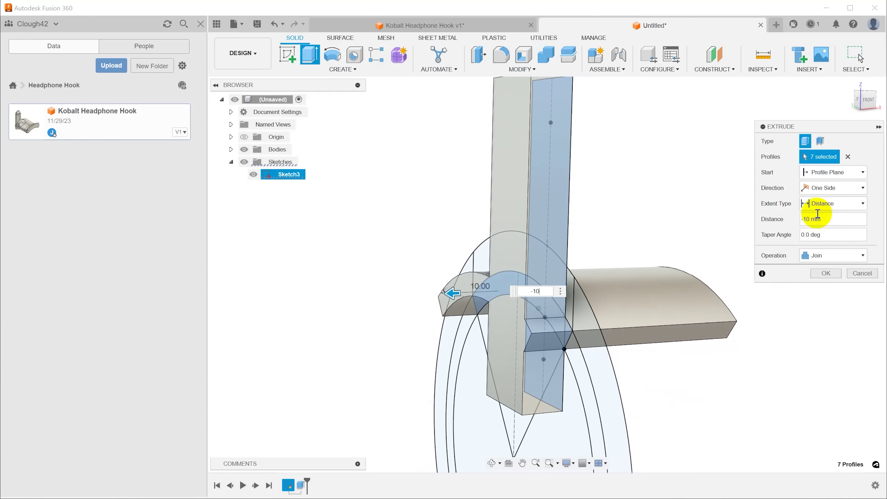
click(820, 273)
shift+middle_drag(820, 273, 785, 260)
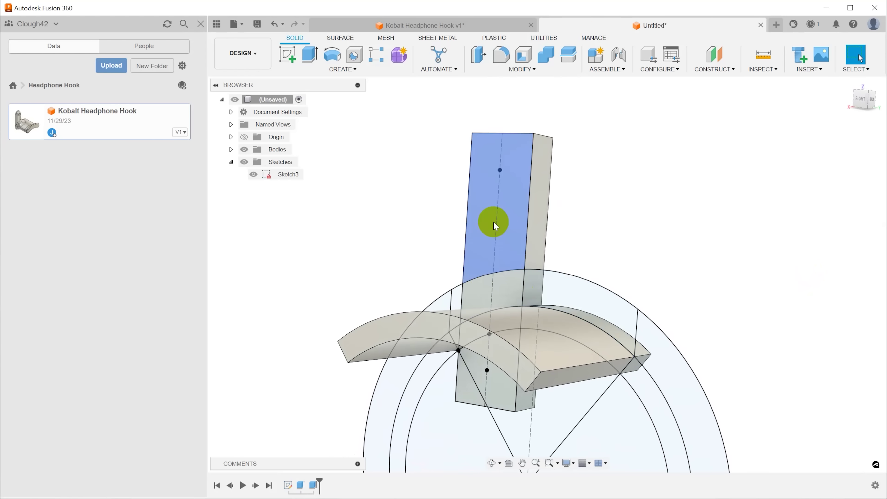
mouse_move(851, 237)
shift+middle_down()
mouse_move(828, 240)
mouse_move(834, 244)
mouse_move(766, 301)
mouse_move(717, 166)
shift+middle_up()
- With the bodies hidden, select the three outer band profiles of the sketch
scroll(717, 168, up, 3)
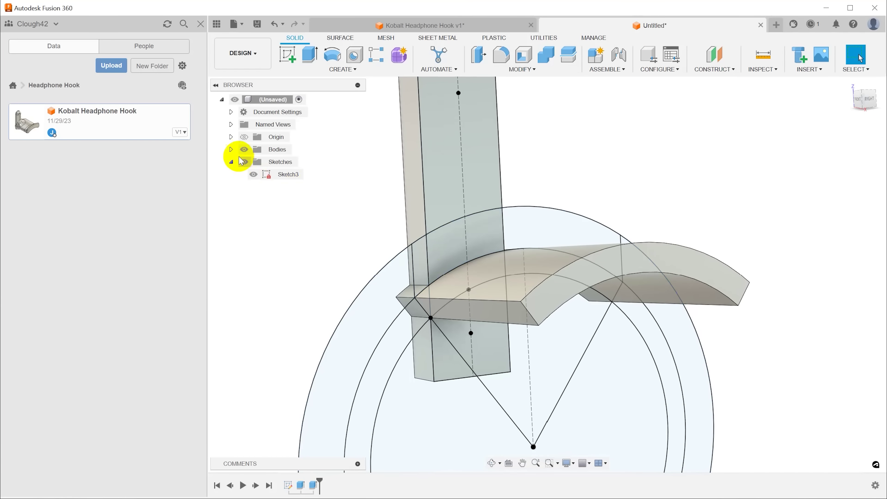
click(244, 150)
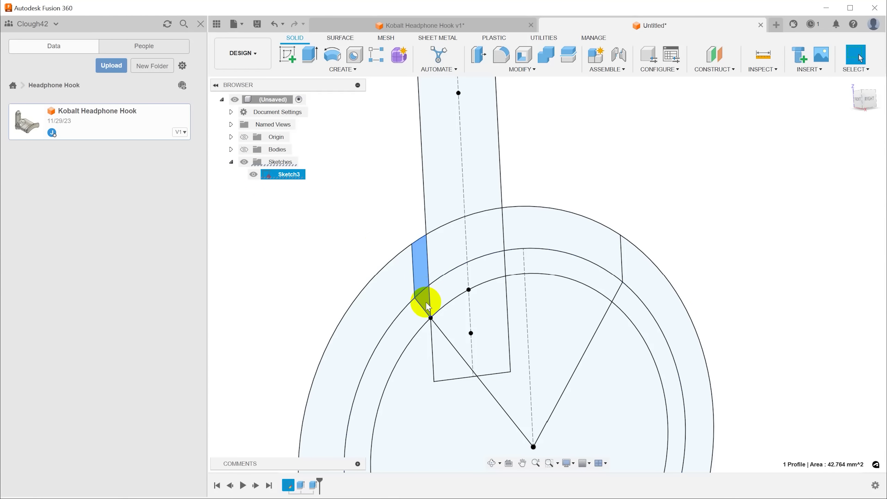
click(433, 251)
click(531, 231)
click(528, 262)
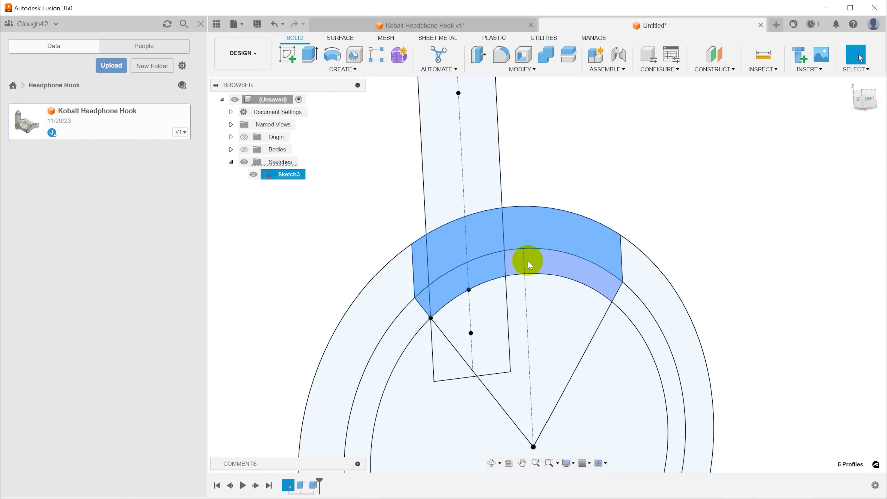
click(244, 150)
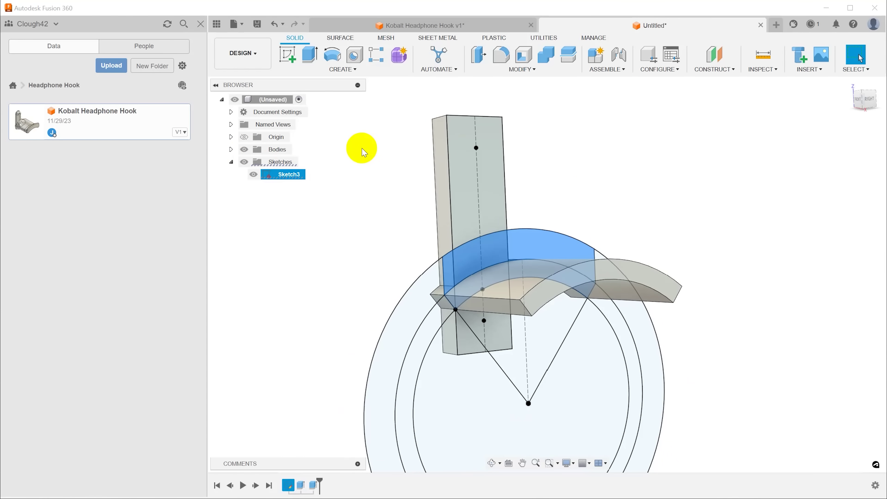
- Extrude the selected bands 5 mm from the arc's end face, joined to the body
key(e)
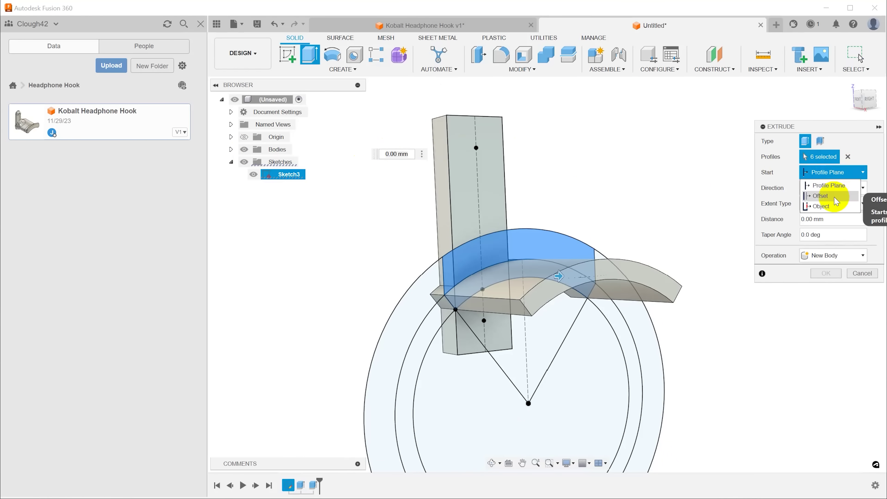
click(827, 207)
click(655, 280)
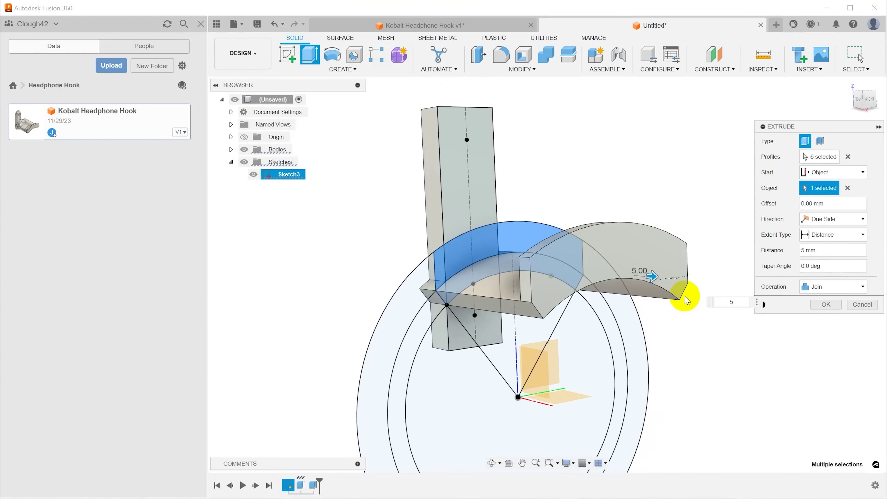
shift+middle_drag(686, 300, 789, 329)
click(826, 304)
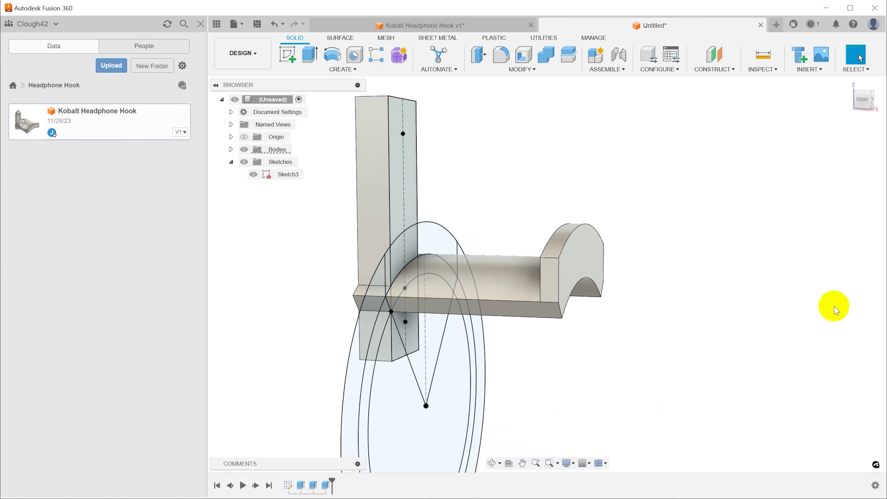
- Hide Sketch3 and view the new lip from the lower right
click(254, 175)
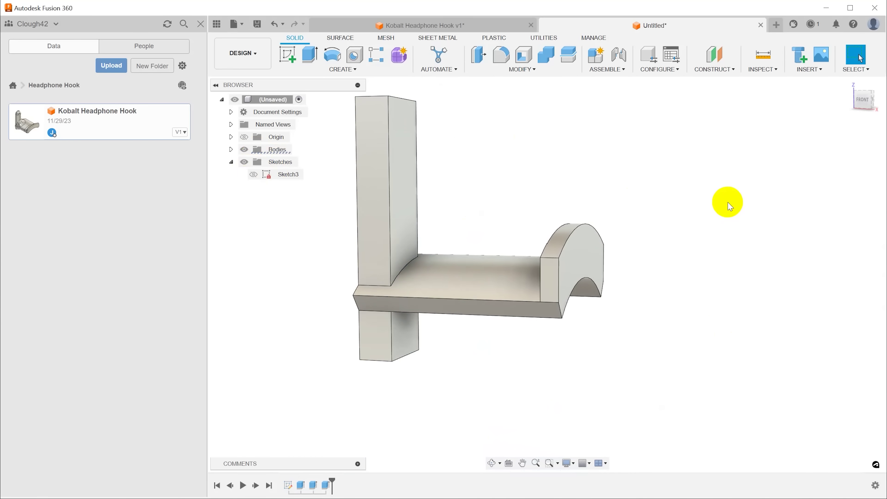
shift+middle_drag(728, 200, 732, 203)
shift+middle_drag(586, 133, 819, 199)
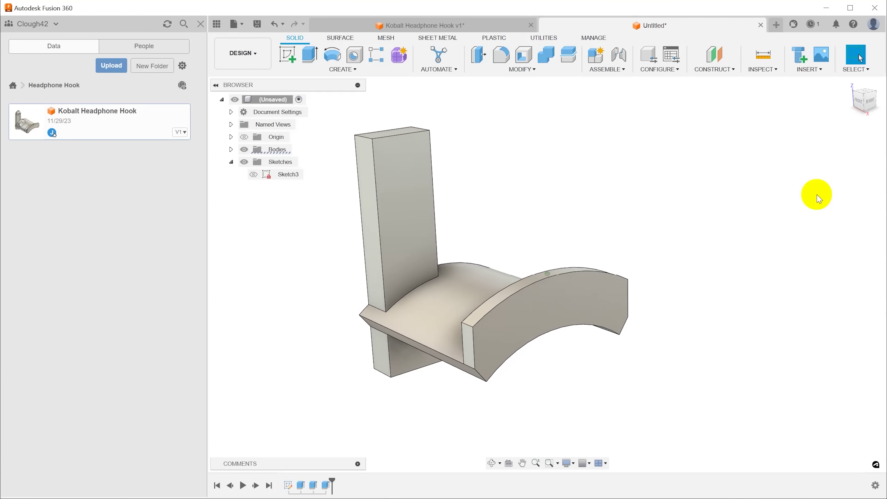
shift+middle_drag(444, 304, 484, 380)
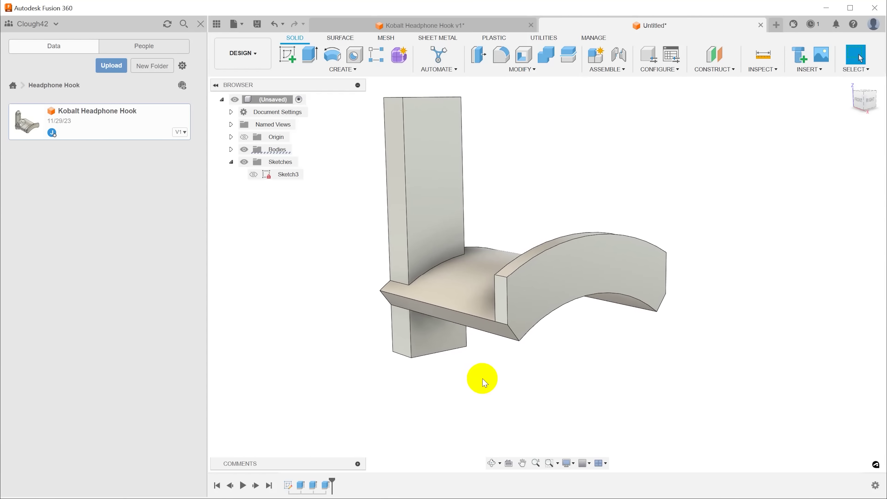
- Begin a fillet on the arm's front edge, the vertical lip edge and nearby arm edges
key(f)
click(475, 316)
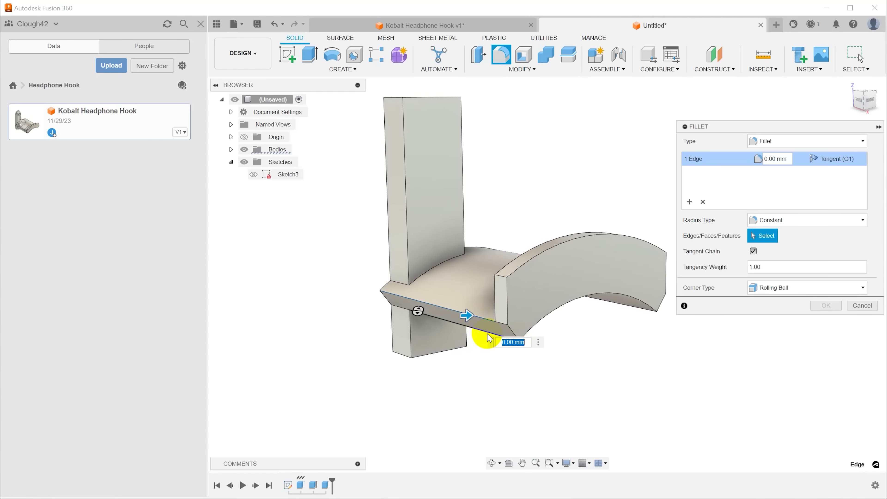
click(499, 276)
shift+middle_drag(501, 280, 569, 285)
click(594, 295)
click(594, 292)
click(542, 321)
- Add the remaining arm edges and apply the 5 mm fillet to all eight
shift+middle_drag(542, 321, 574, 297)
click(487, 307)
click(583, 302)
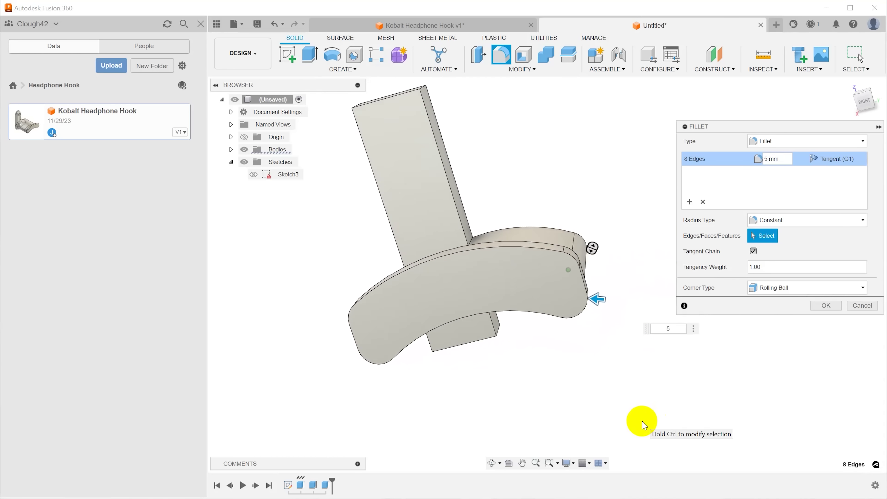
shift+middle_drag(644, 425, 681, 425)
click(825, 306)
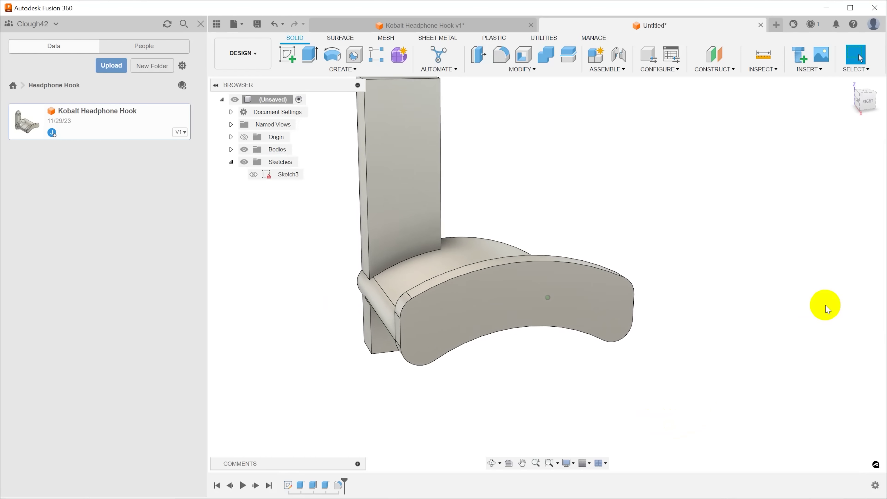
shift+middle_drag(827, 310, 821, 311)
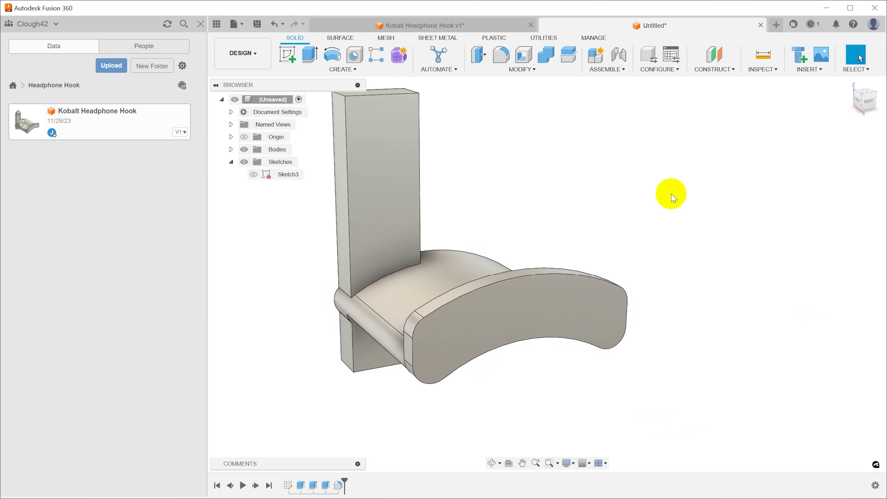
shift+middle_drag(673, 194, 634, 242)
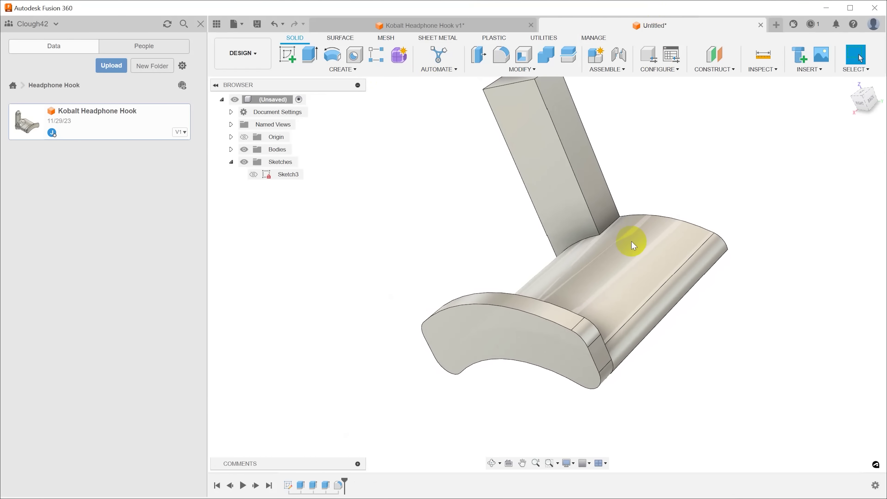
- Fillet the joint between the upright and the arm with a 25 mm radius
key(f)
click(611, 228)
shift+middle_drag(611, 228, 627, 149)
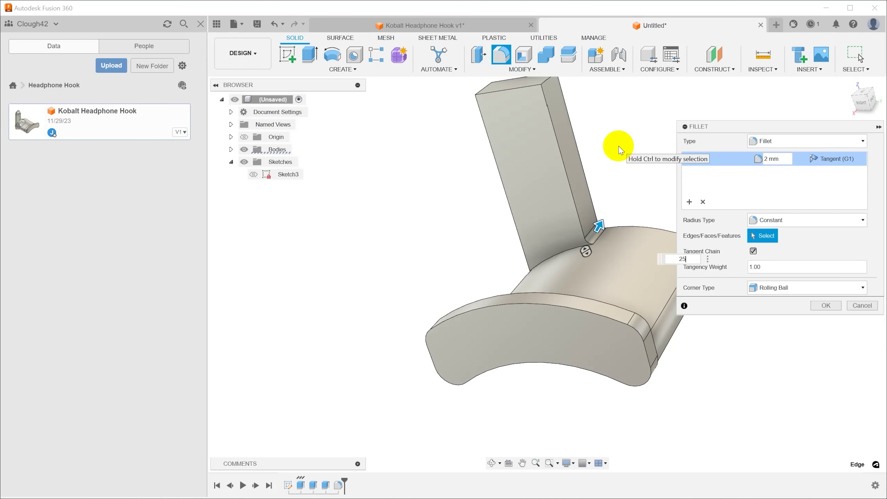
shift+middle_drag(621, 150, 495, 261)
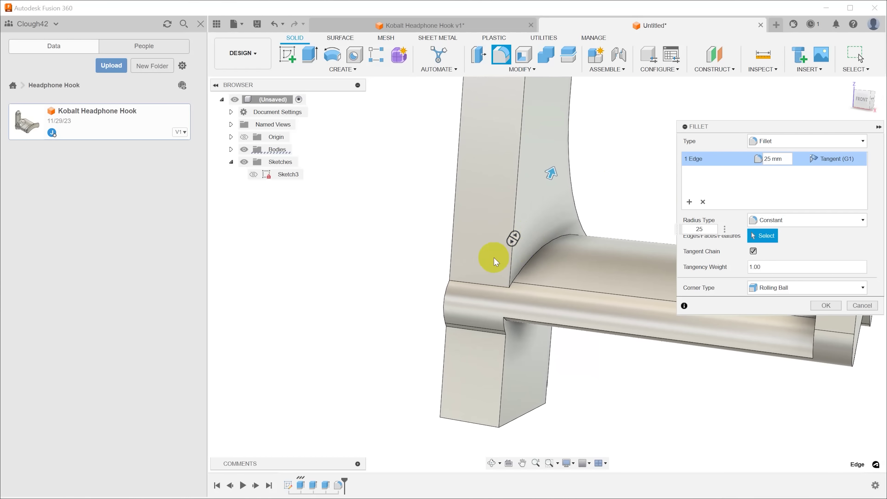
click(467, 328)
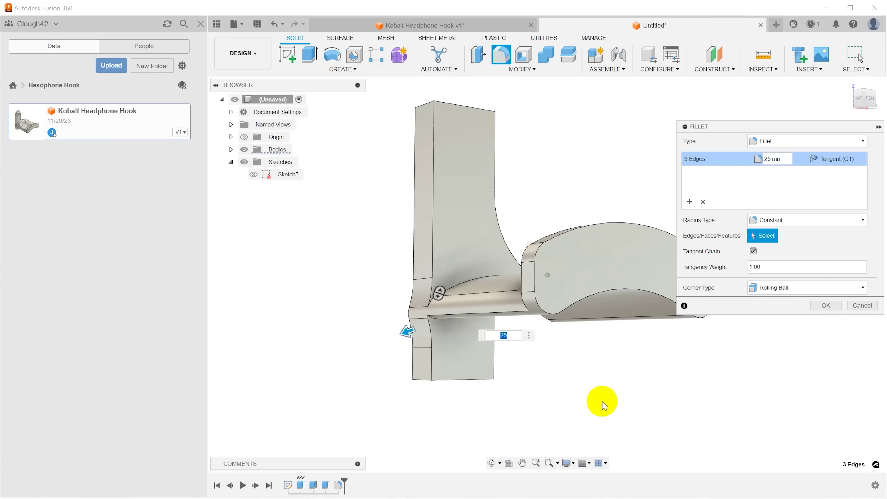
click(825, 305)
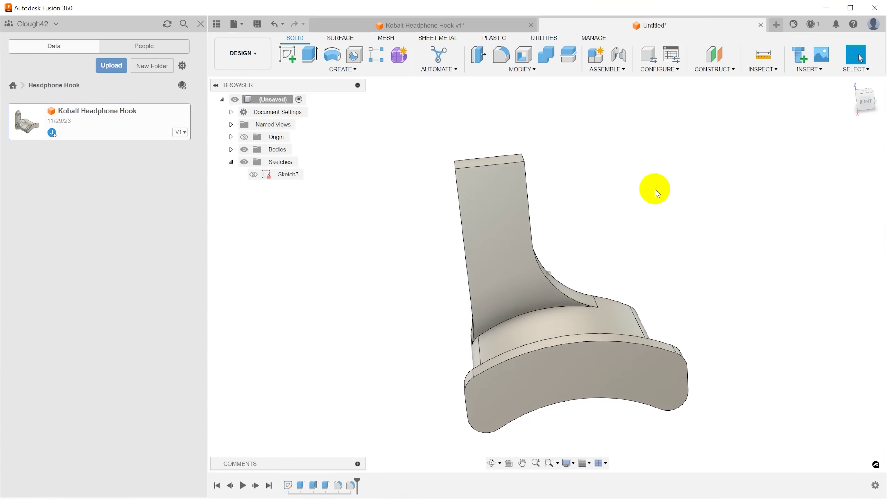
- Round the upright's four end edges with a 10 mm fillet
key(f)
shift+middle_drag(654, 163, 448, 128)
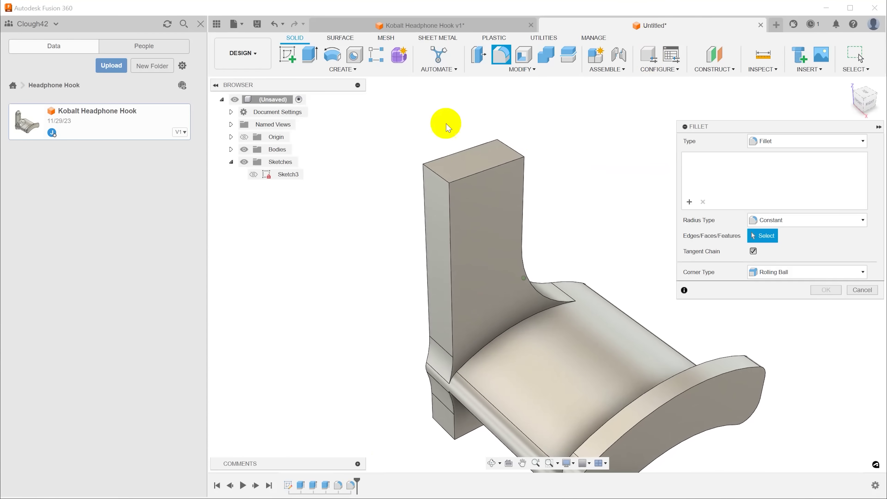
click(439, 176)
shift+middle_drag(508, 151, 460, 269)
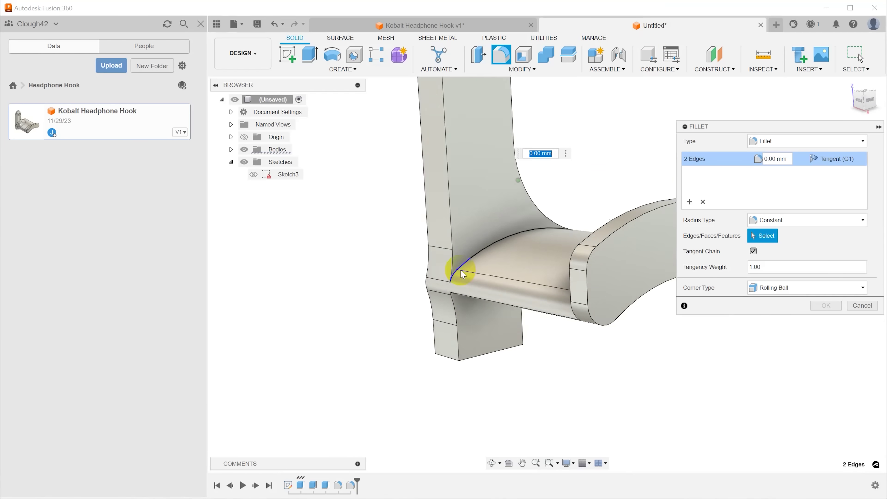
click(447, 357)
shift+middle_drag(511, 341, 509, 86)
click(612, 413)
click(607, 418)
key(Return)
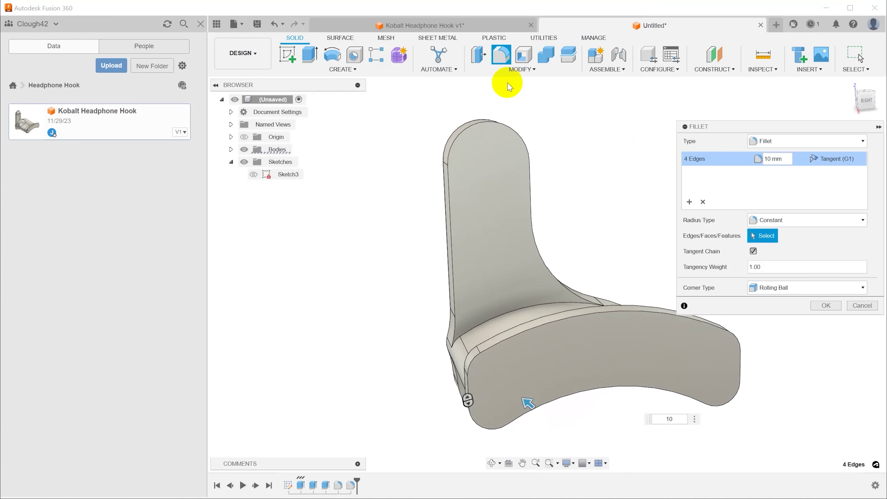
click(826, 305)
shift+middle_drag(410, 468, 631, 402)
key(f)
- Fillet the 11 upright and tab edges at 7 mm with Tangent Chain turned off
click(415, 217)
click(437, 419)
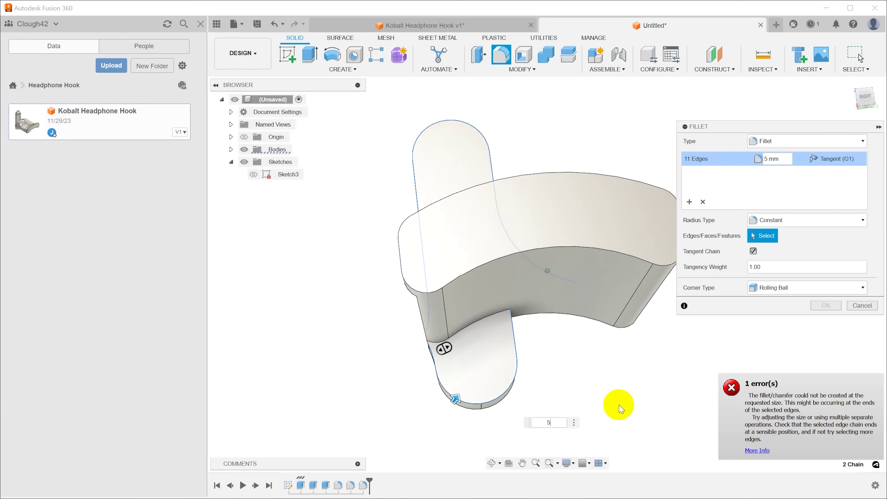
shift+middle_drag(790, 414, 419, 349)
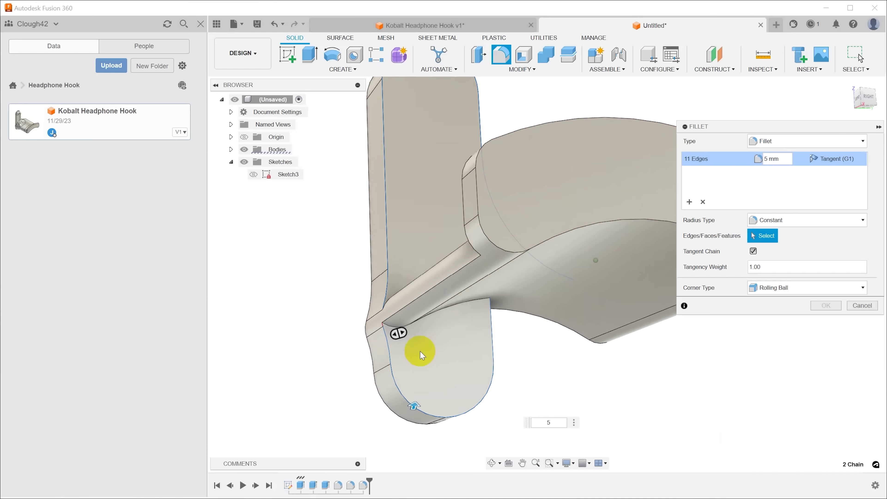
scroll(417, 348, up, 5)
scroll(405, 327, up, 8)
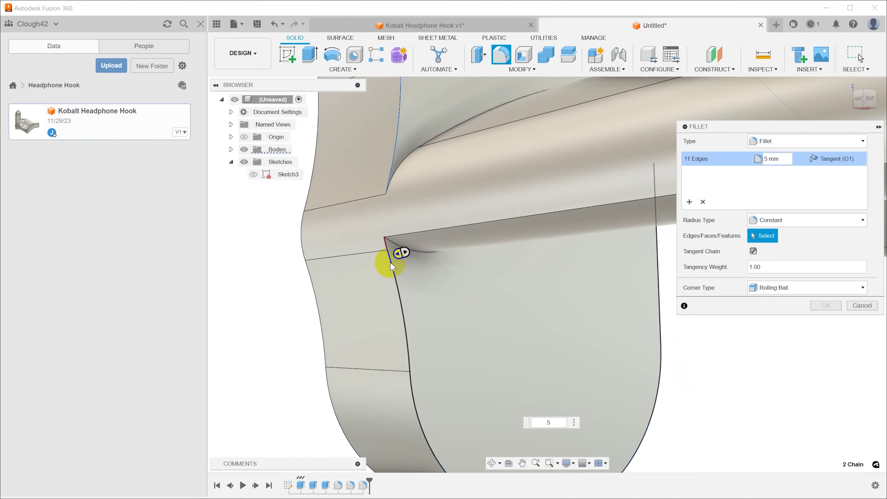
click(753, 251)
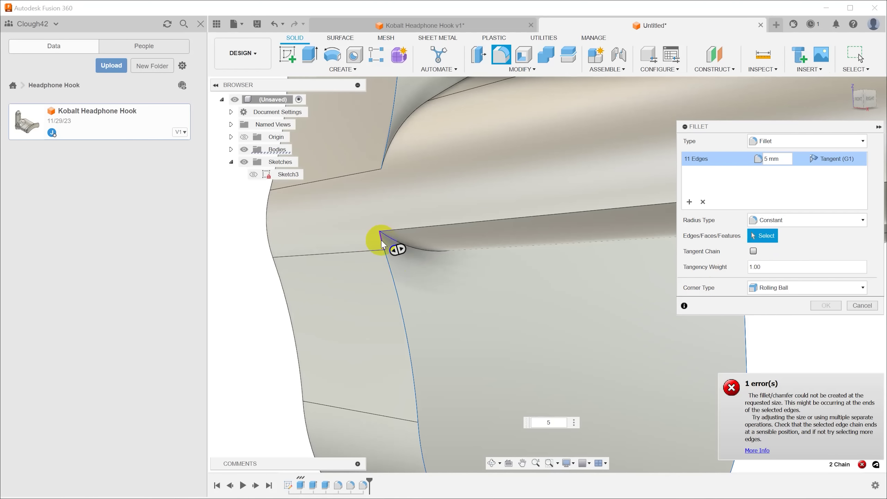
scroll(512, 370, down, 10)
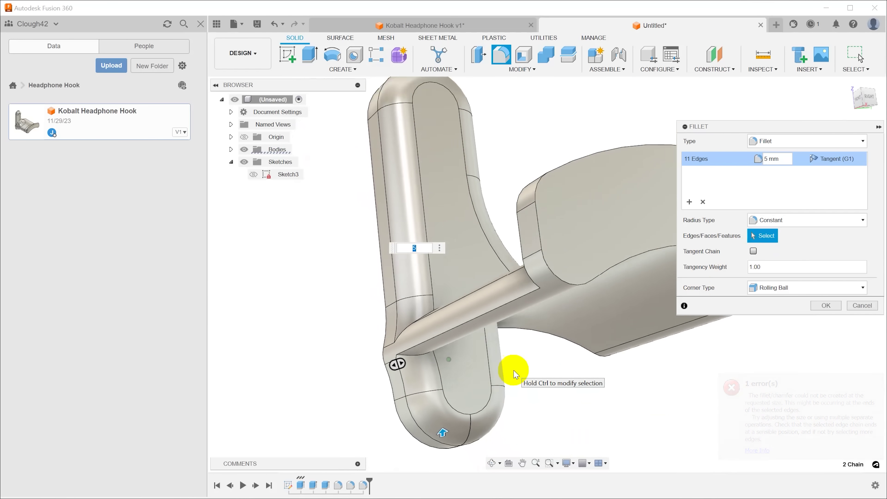
shift+middle_drag(513, 369, 754, 199)
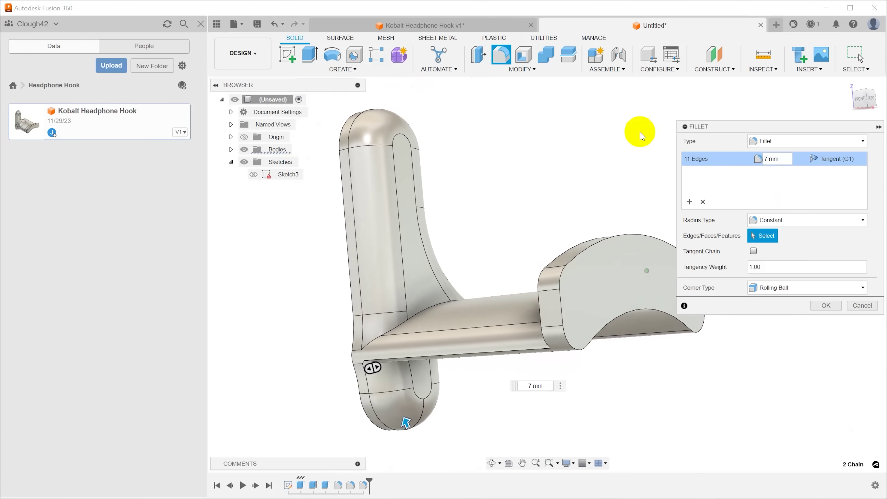
click(827, 306)
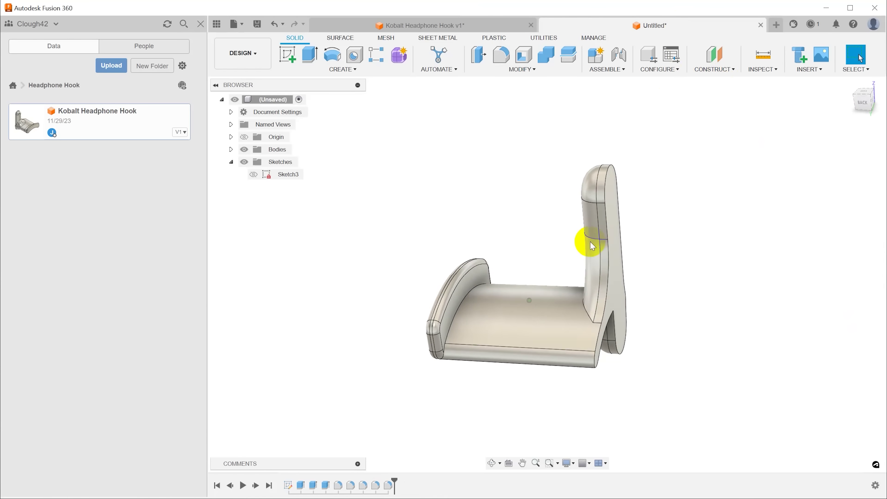
- Round nine seat and arm edges with a 15 mm fillet
key(f)
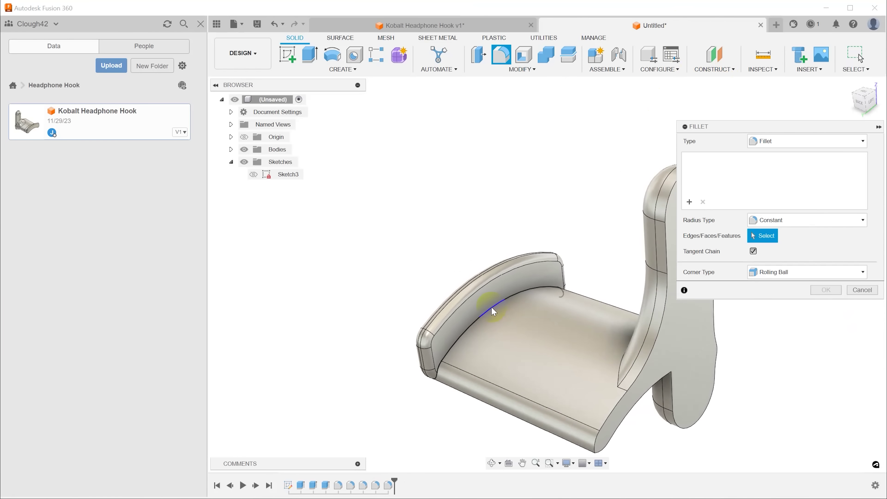
click(490, 306)
shift+middle_drag(490, 307, 802, 389)
key(Return)
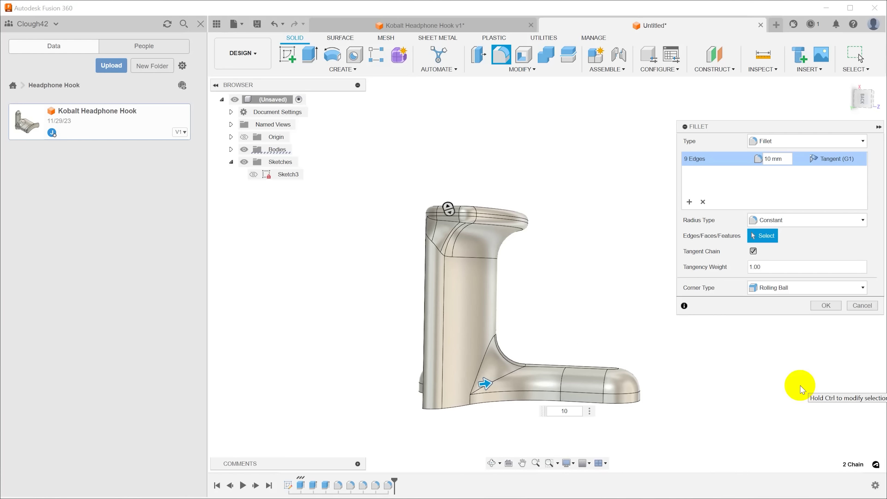
key(Return)
shift+middle_drag(802, 389, 802, 389)
shift+middle_drag(629, 248, 503, 278)
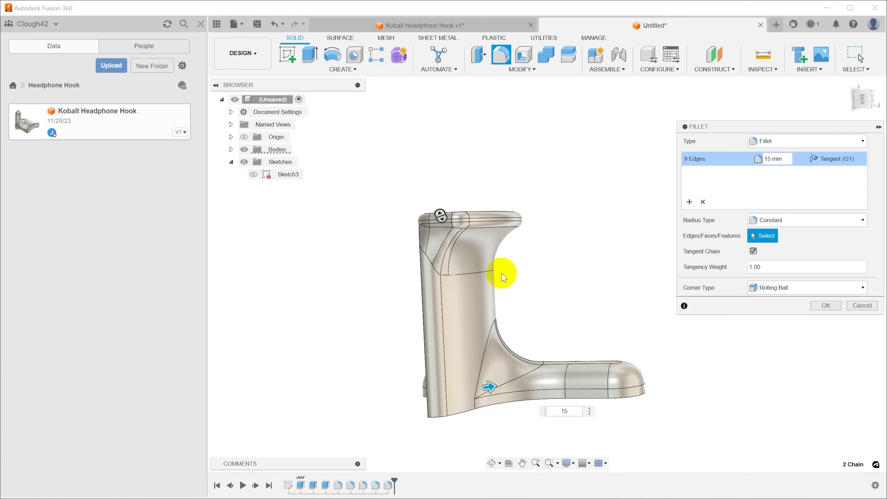
shift+middle_drag(533, 228, 482, 316)
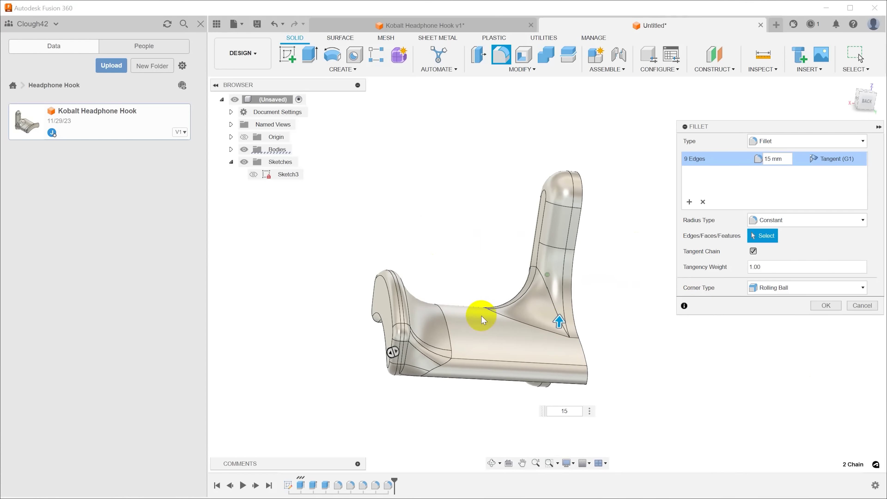
click(826, 305)
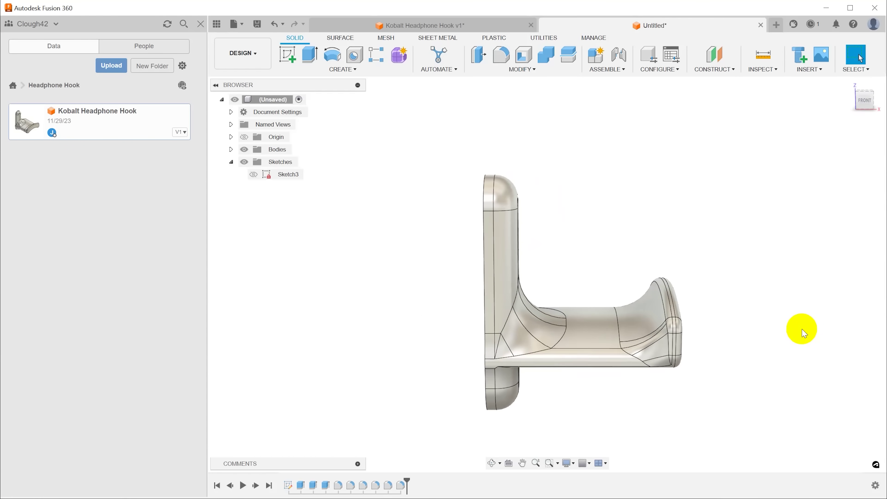
mouse_move(803, 332)
shift+middle_down()
mouse_move(757, 277)
mouse_move(513, 206)
shift+middle_up()
- Show Sketch3 and place holes at its upper and lower sketch points
click(253, 174)
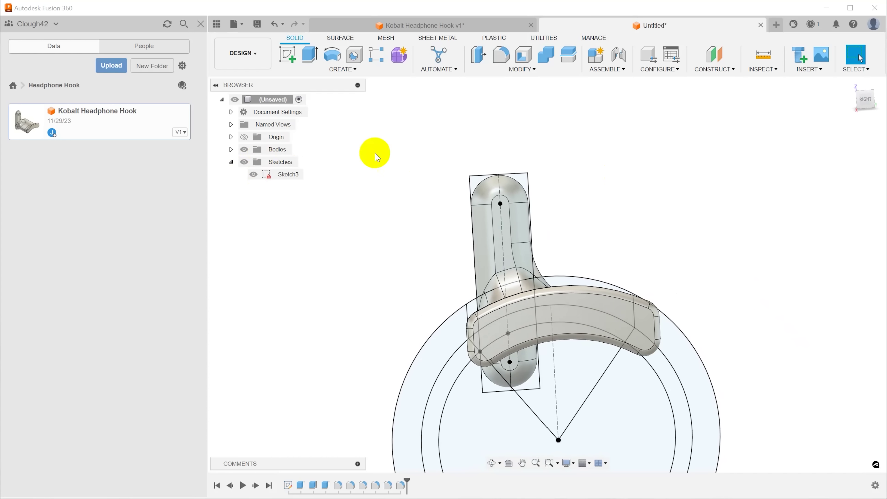
click(354, 55)
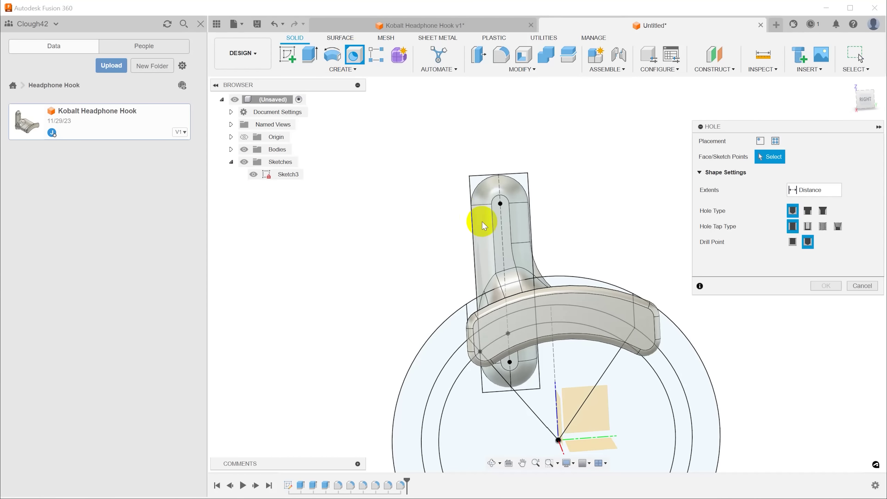
click(501, 204)
click(510, 363)
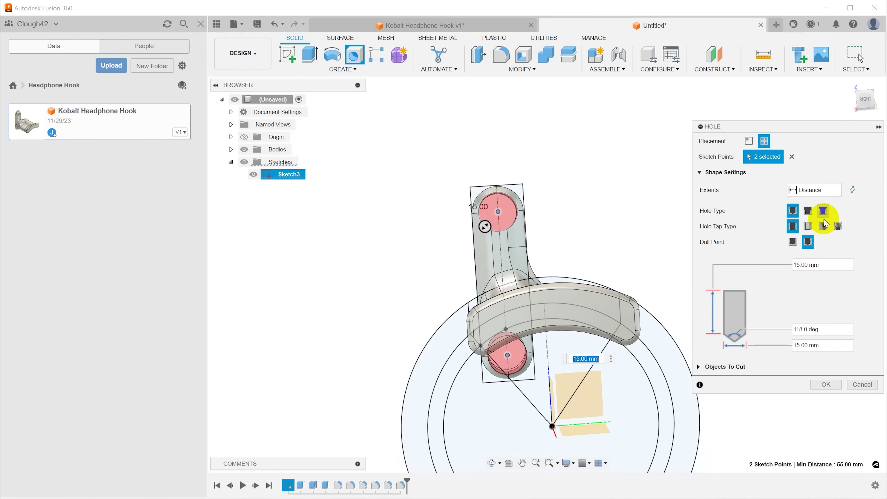
- Make both holes M6 counterbored clearance holes, then hide the sketch
click(808, 211)
click(807, 226)
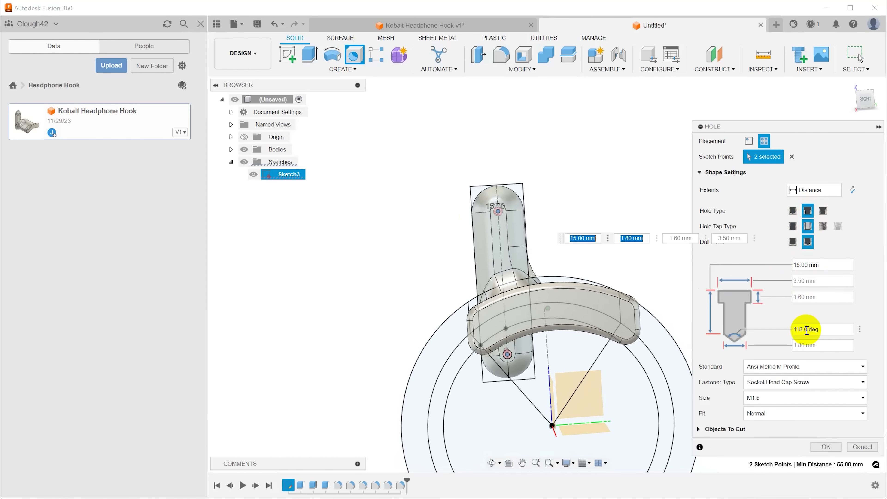
click(793, 397)
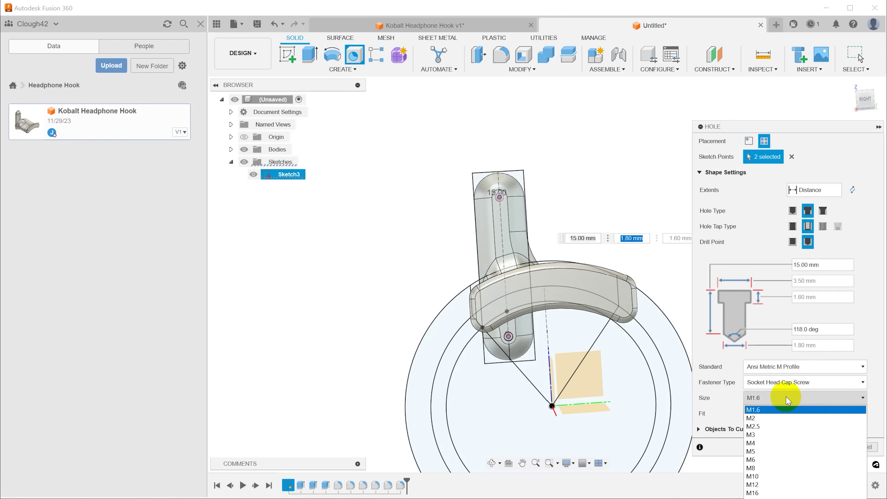
click(771, 460)
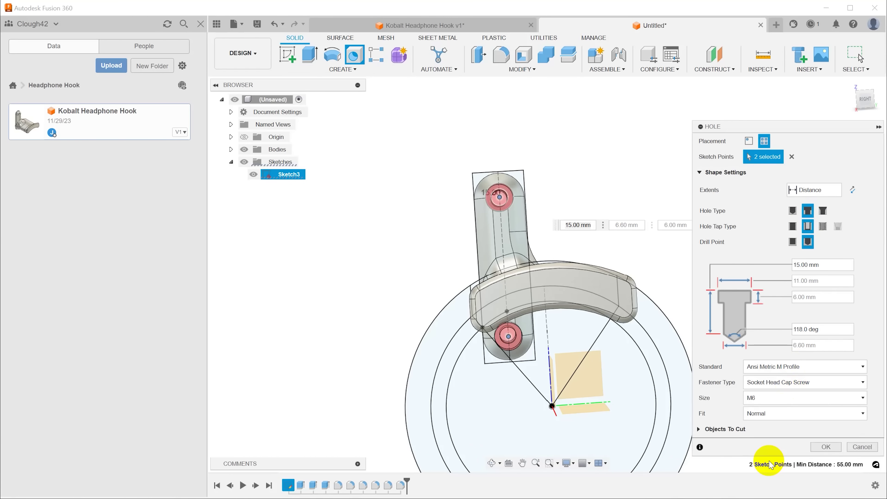
click(826, 447)
shift+middle_drag(772, 402, 310, 169)
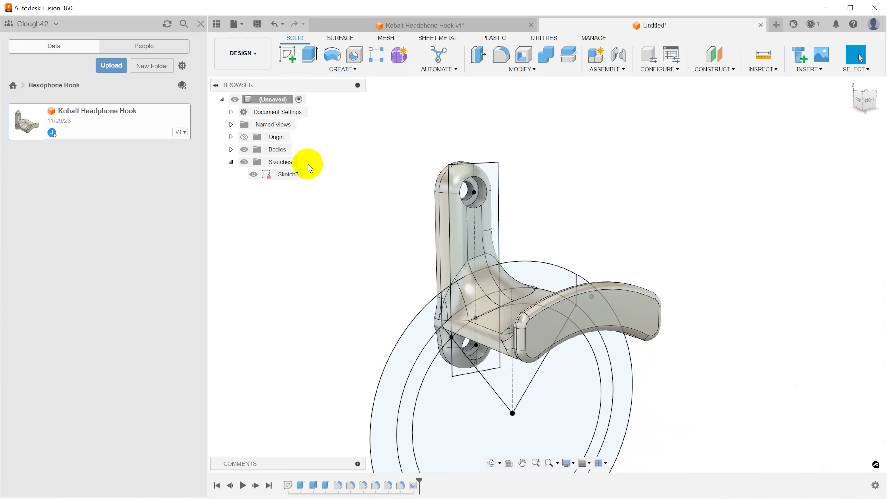
click(254, 175)
- Round the edges around the lower screw-hole boss with a 4 mm fillet
mouse_move(386, 178)
shift+middle_down()
mouse_move(741, 180)
mouse_move(580, 358)
mouse_move(541, 343)
mouse_move(562, 340)
mouse_move(729, 227)
shift+middle_up()
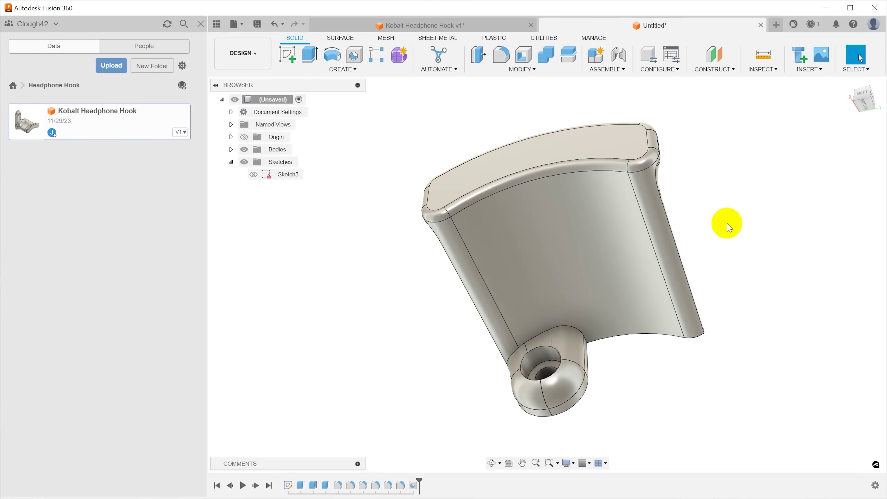
key(f)
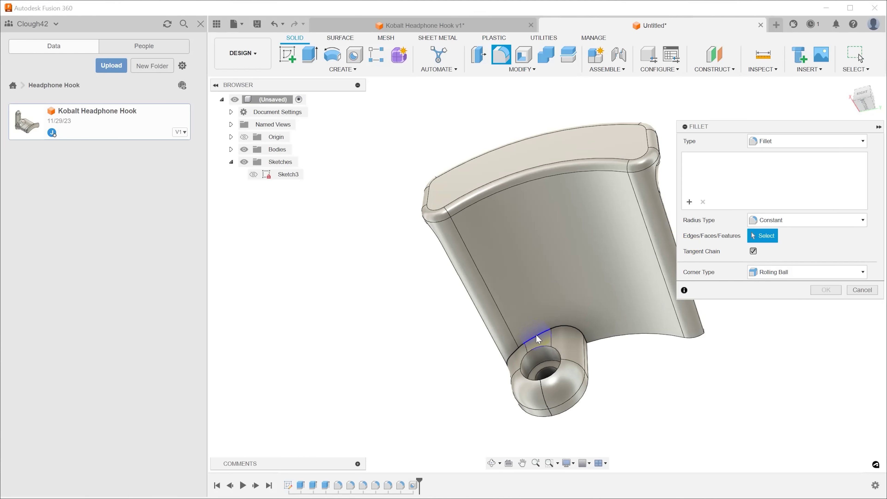
click(535, 334)
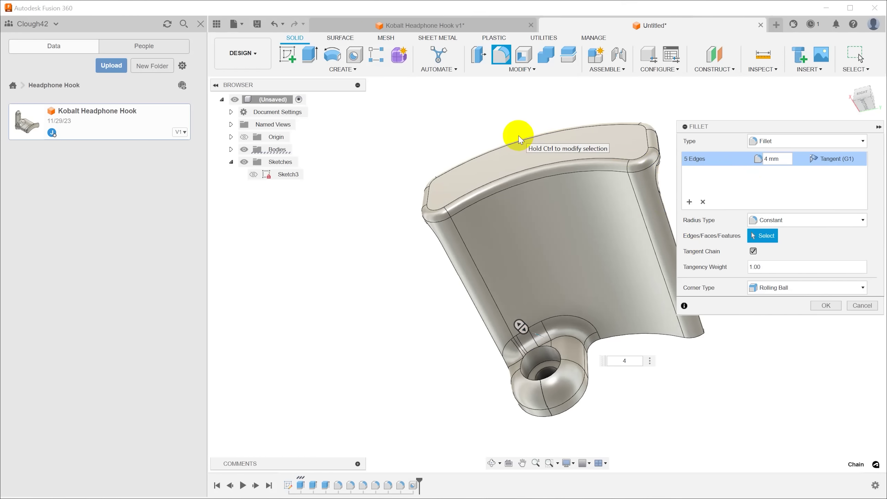
click(825, 307)
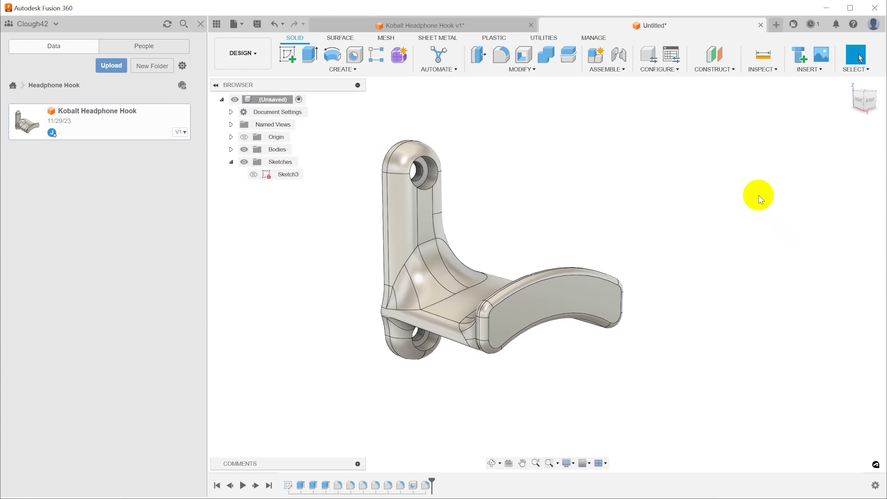
- Roll the timeline back to the plain blocks and forward again, then switch to Shaded visual style
drag(432, 481, 331, 479)
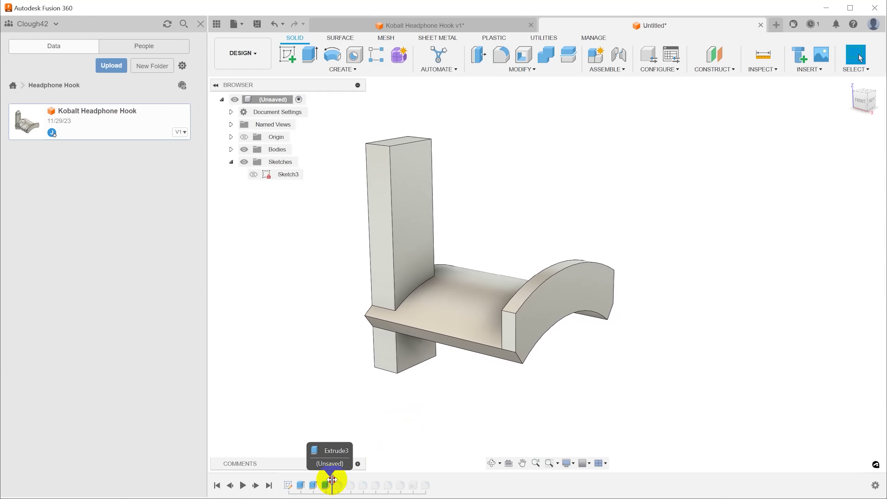
drag(333, 480, 432, 481)
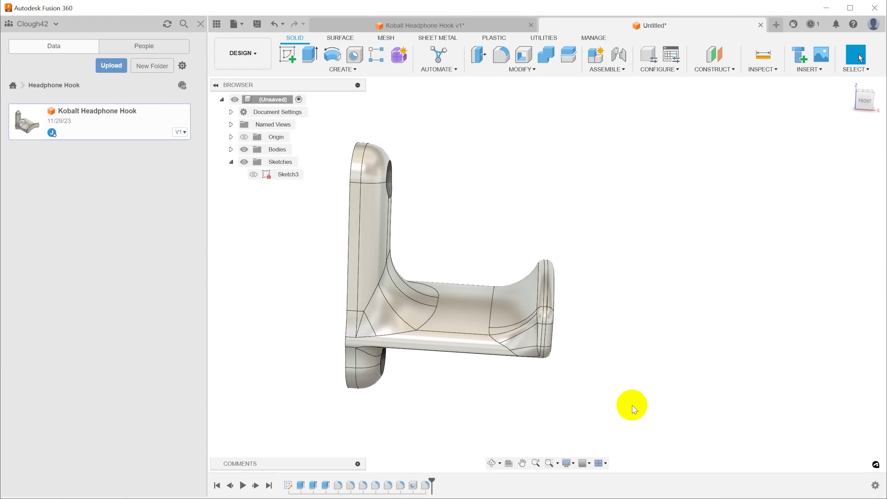
click(569, 463)
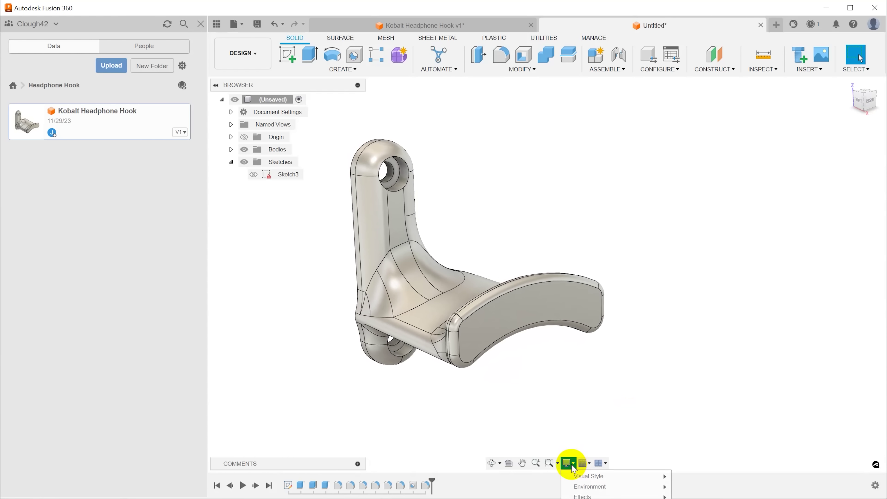
mouse_move(597, 478)
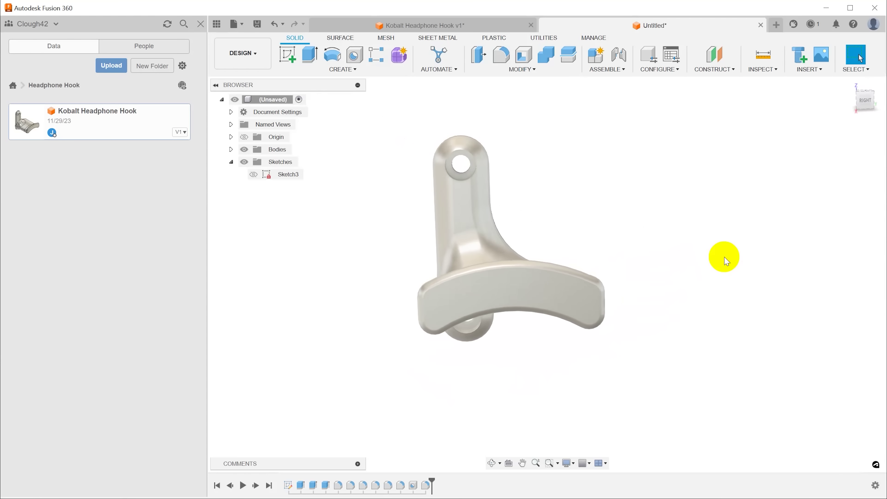
click(233, 24)
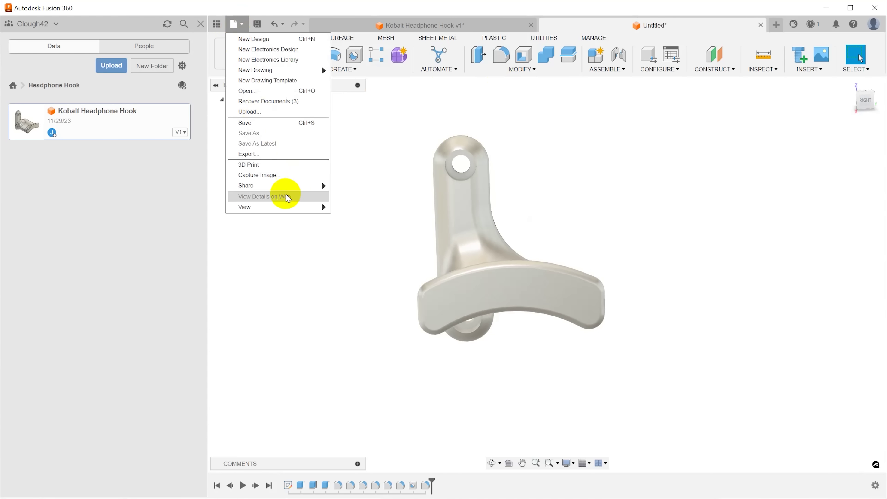
- Export Body1 through 3D Print and send it to Bambu Studio
click(258, 163)
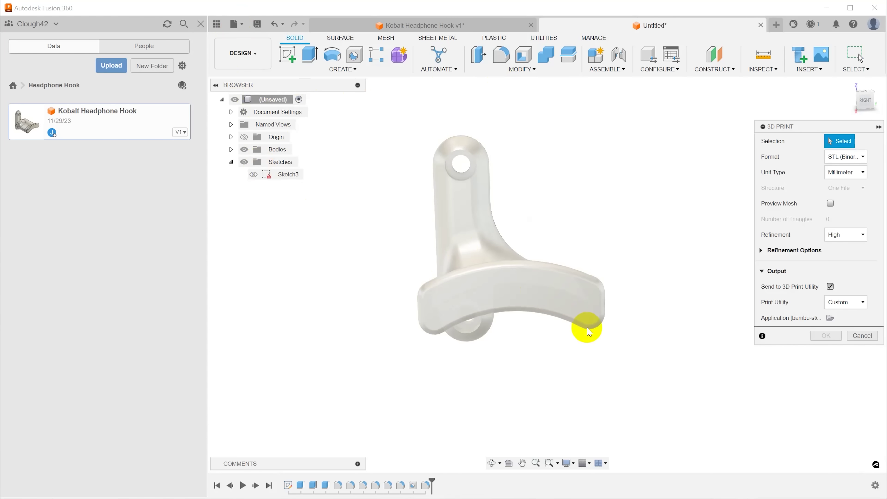
click(540, 285)
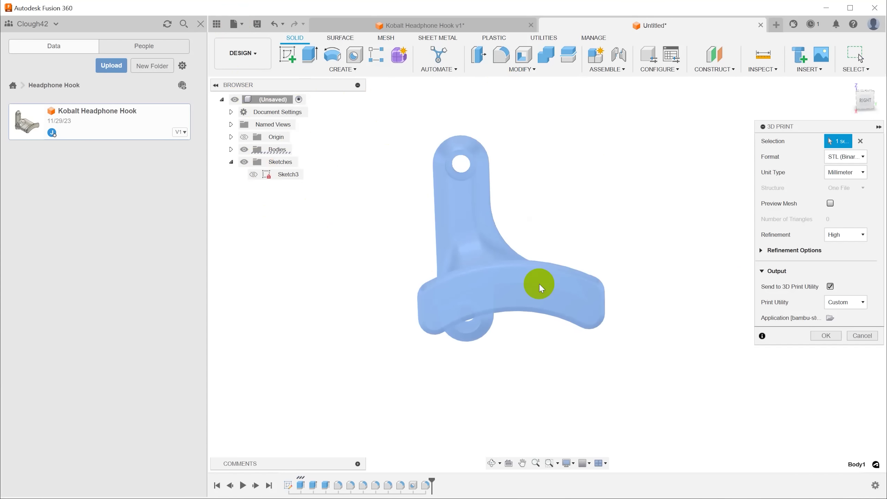
click(831, 287)
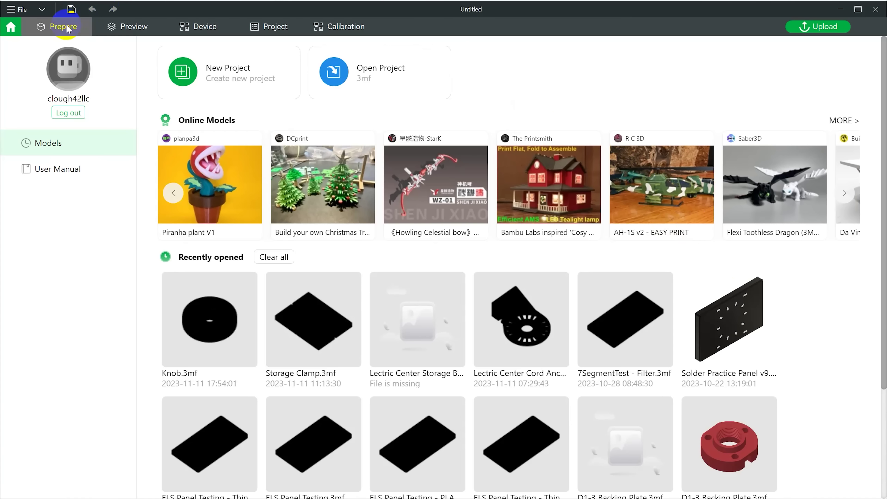
- Set the printer to A1 mini 0.4 nozzle and the filament to Bambu PLA Matte
click(68, 28)
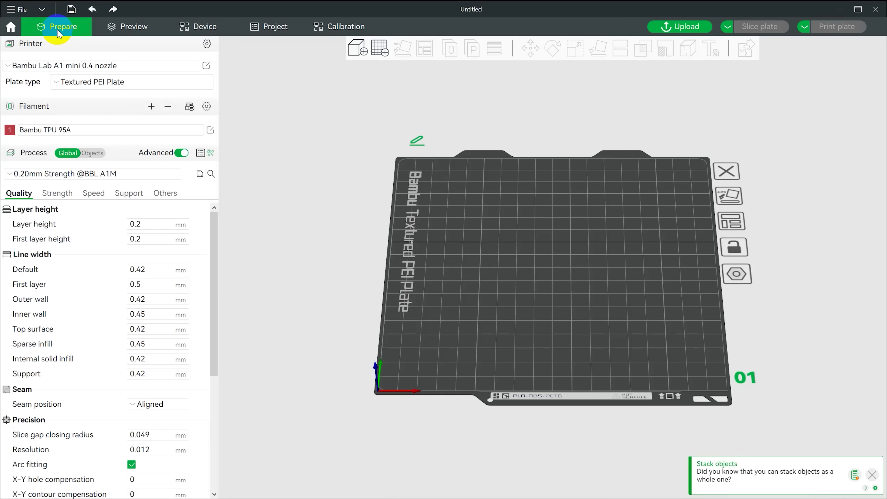
click(58, 65)
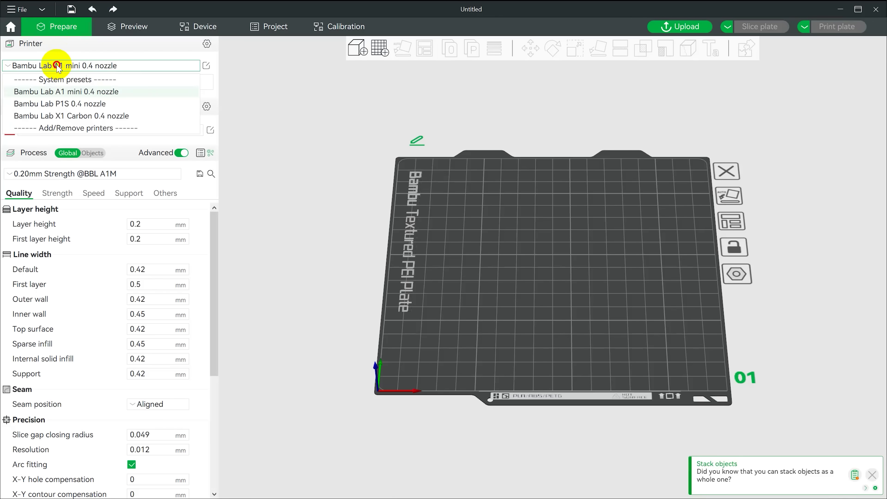
click(69, 93)
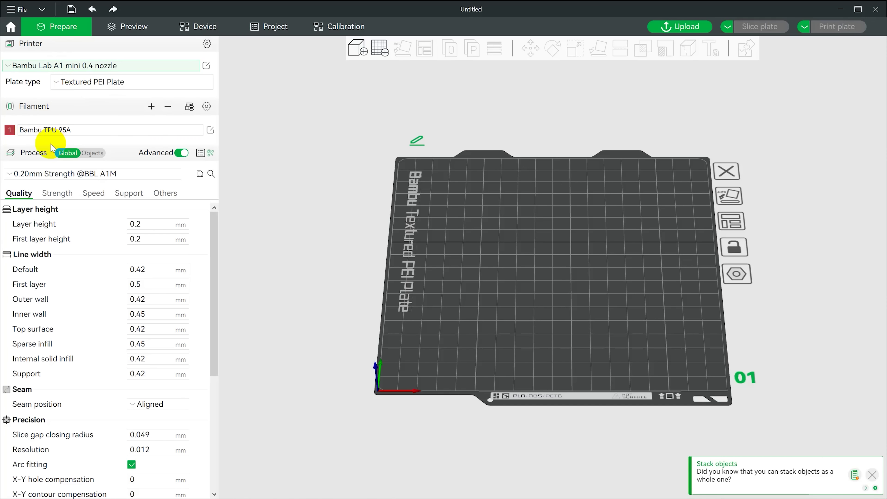
click(35, 134)
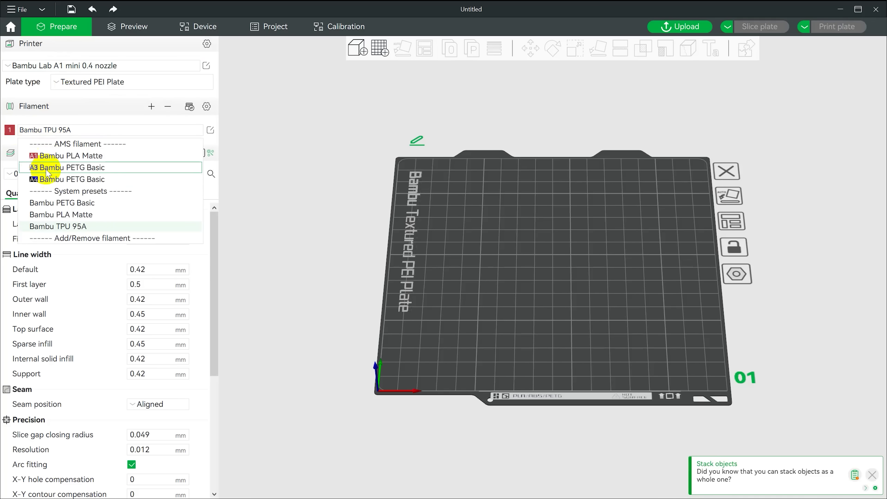
click(44, 153)
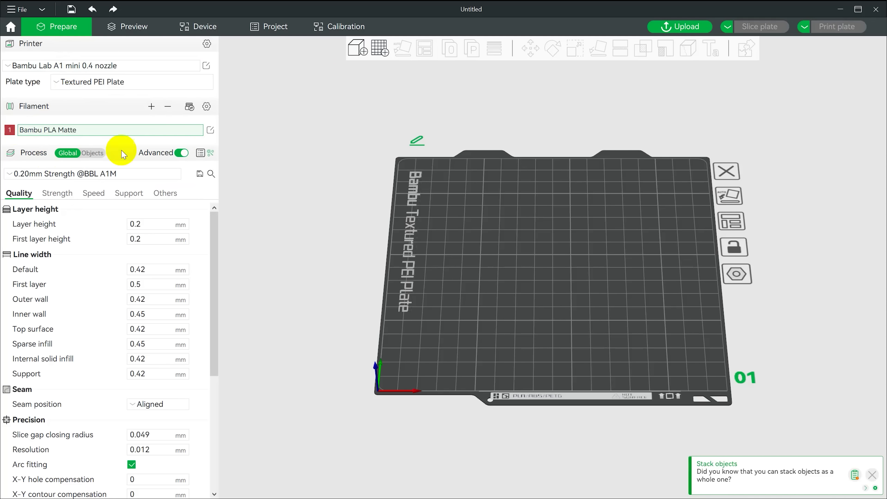
- Import Kobalt Headphone Hook v1.stl and lay it down on a chosen face
click(357, 49)
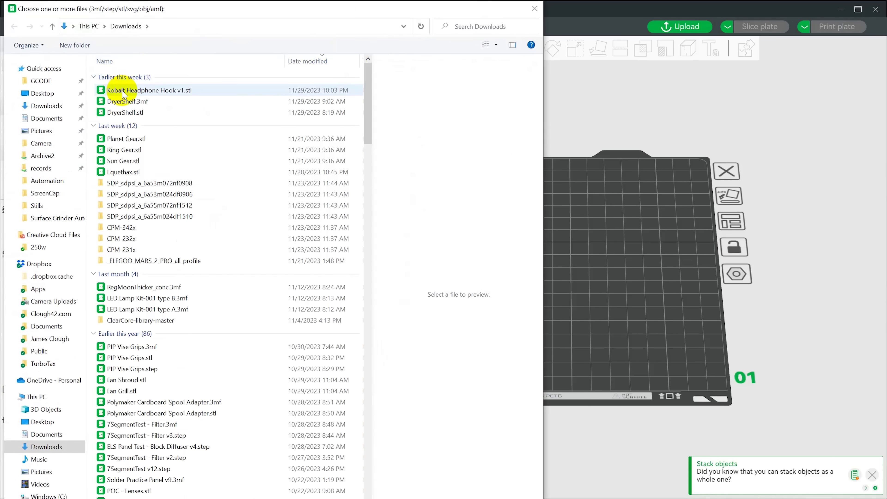
double_click(123, 90)
click(520, 252)
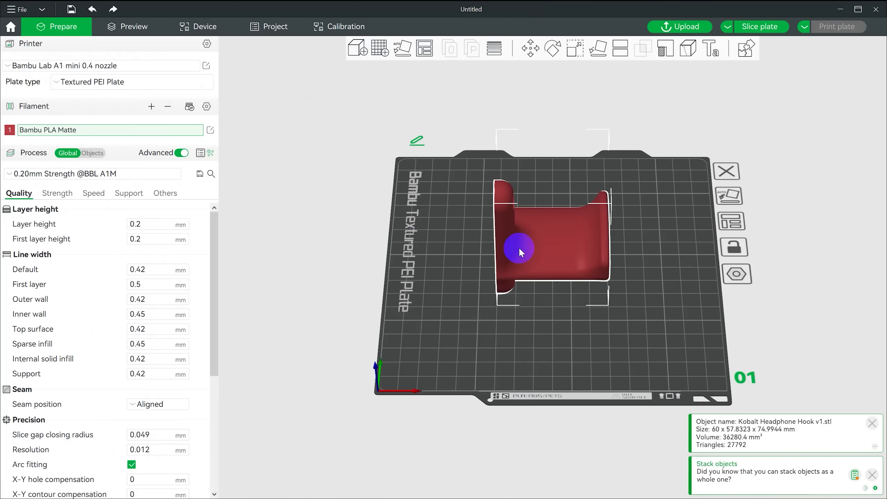
drag(520, 252, 600, 159)
click(598, 48)
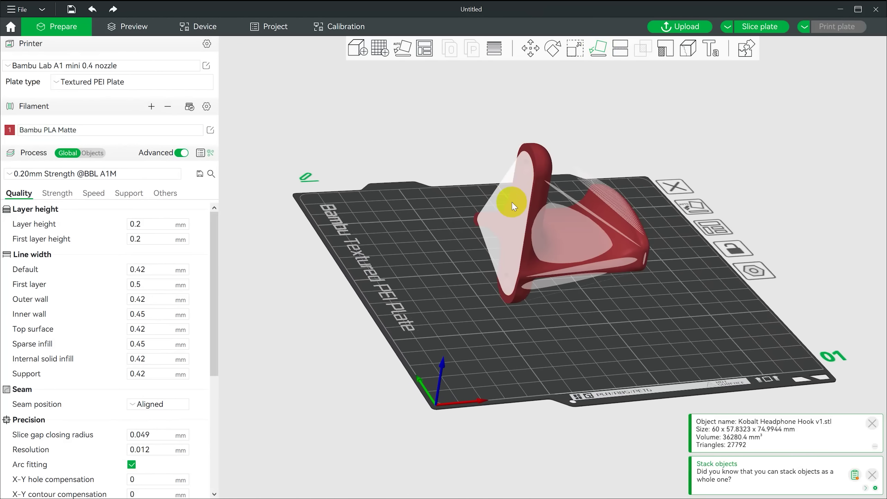
click(513, 206)
drag(761, 248, 148, 201)
- Slice the plate with the 0.20mm Strength process preset
click(47, 173)
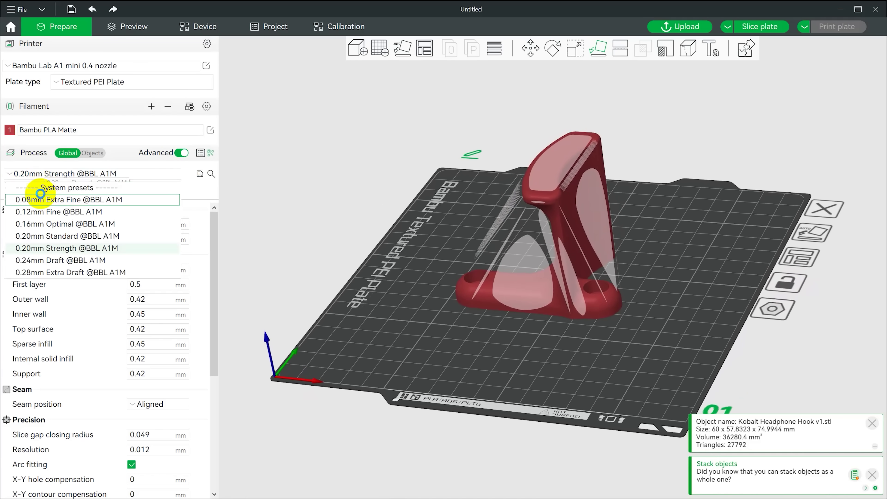
click(42, 248)
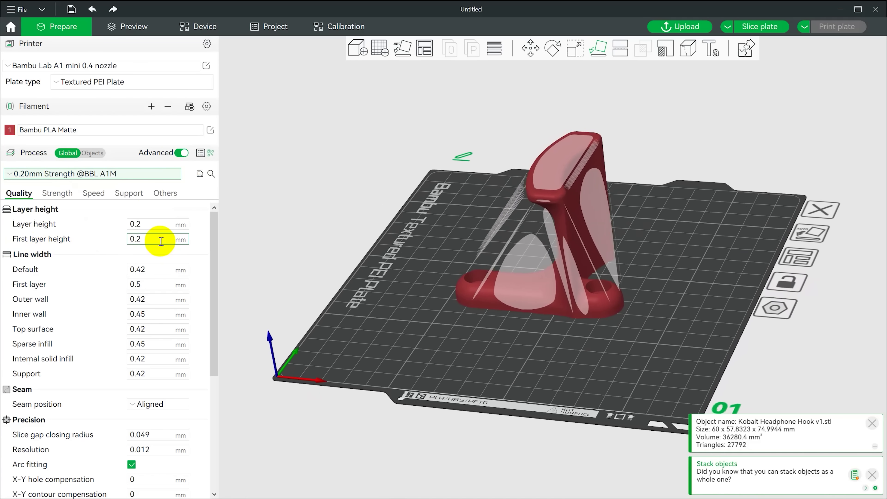
click(740, 31)
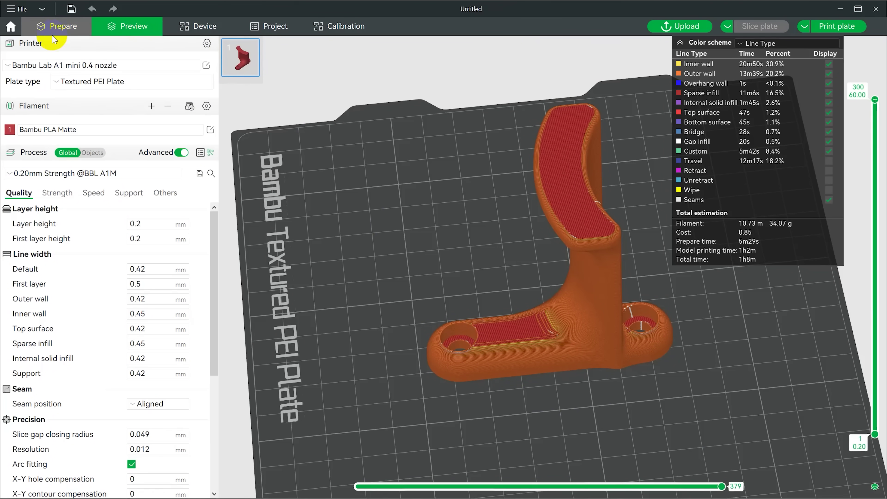
- Switch the Prepare printer preset to Bambu Lab X1 Carbon 0.4 nozzle
click(56, 26)
click(57, 65)
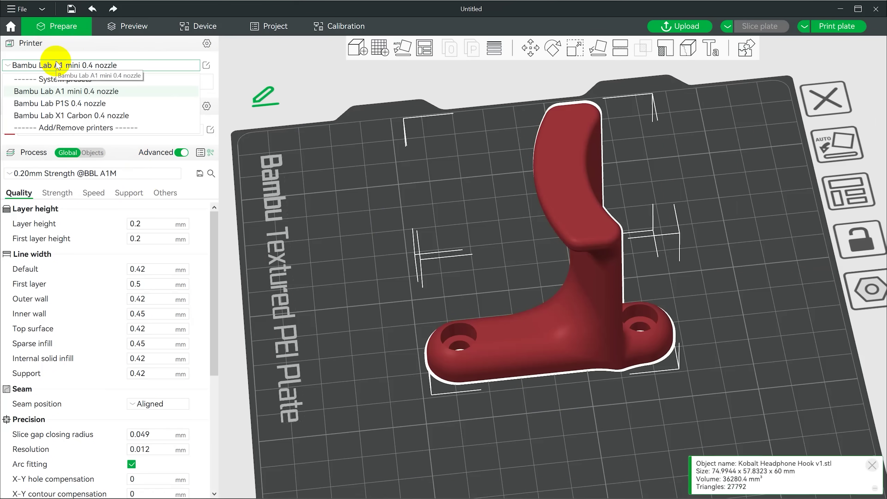
click(66, 116)
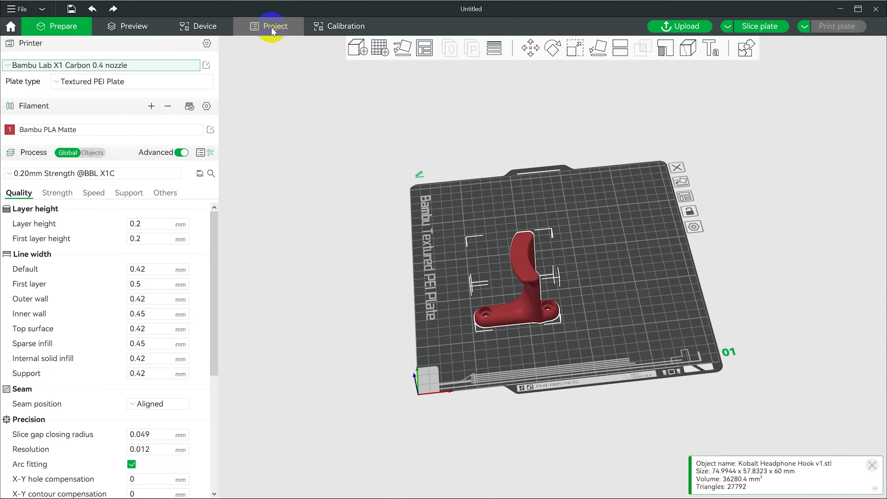
- Check in Device that the Fear printer has PC loaded, then return to Prepare
click(209, 28)
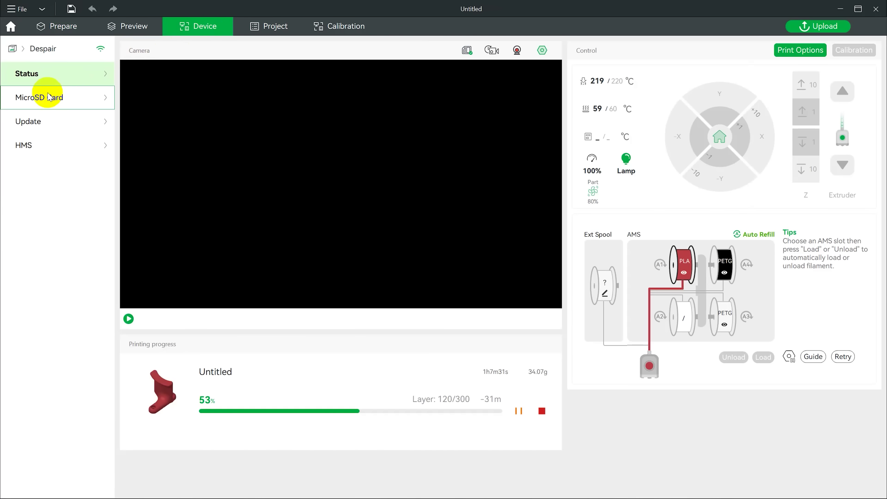
click(40, 49)
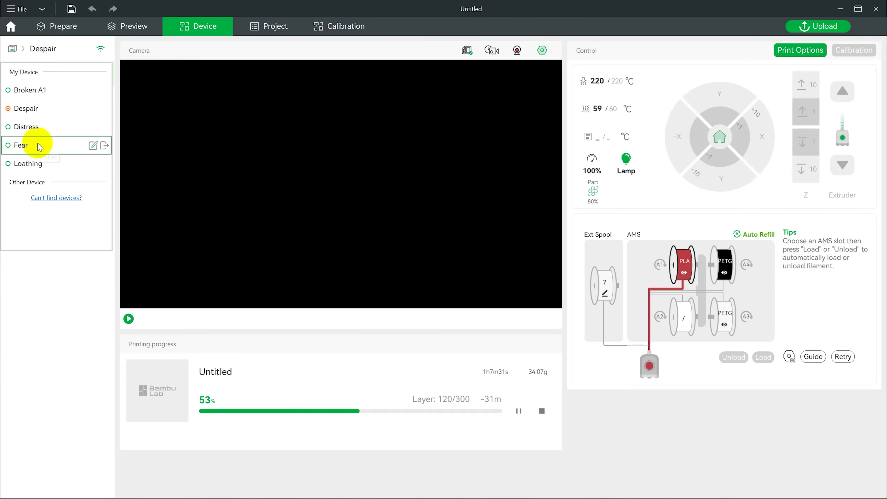
click(39, 146)
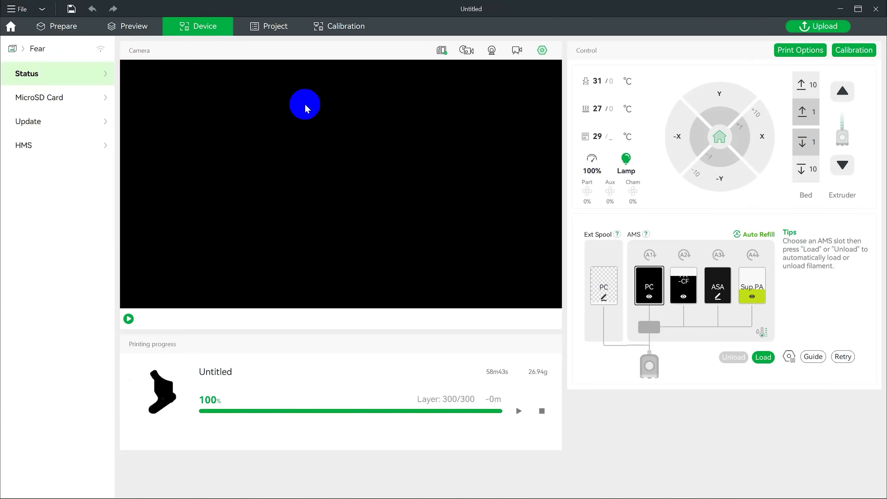
click(59, 30)
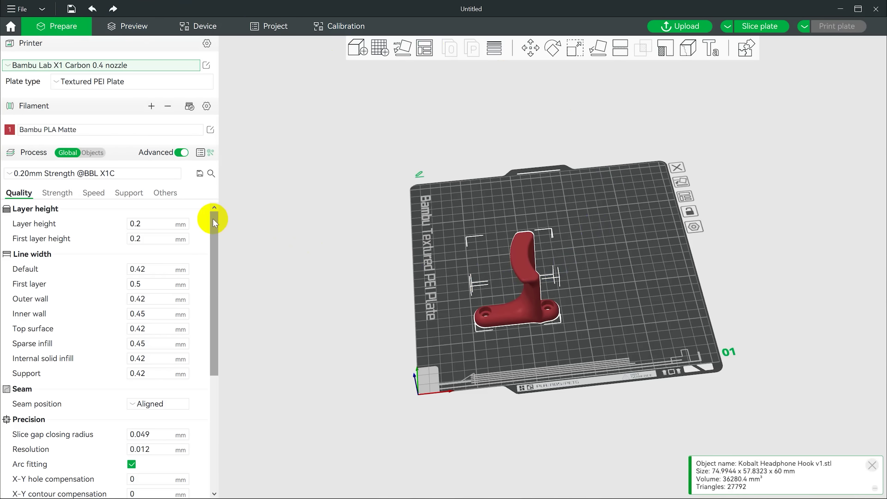
- Set the filament to Bambu PC and auto-arrange the hook on the plate
click(126, 136)
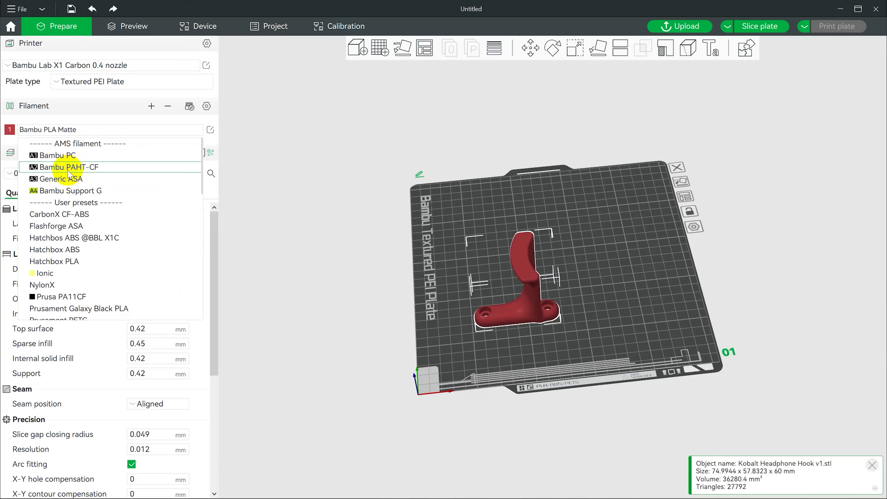
click(65, 156)
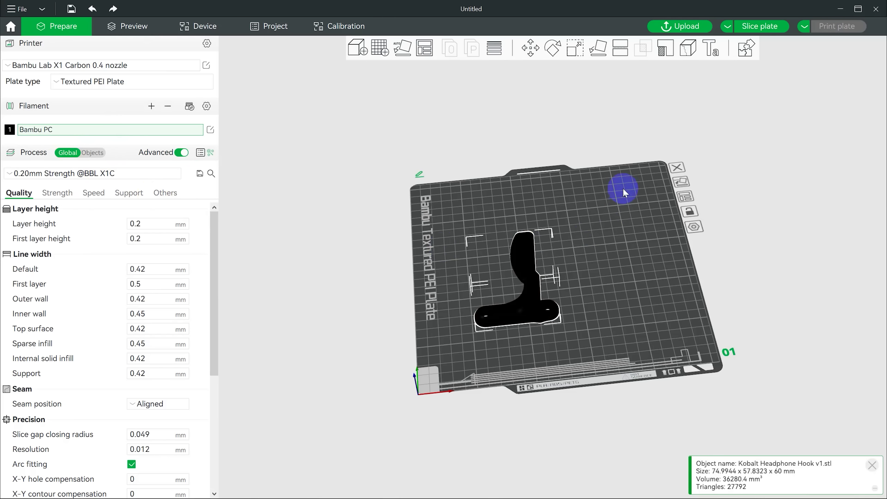
right_click(425, 48)
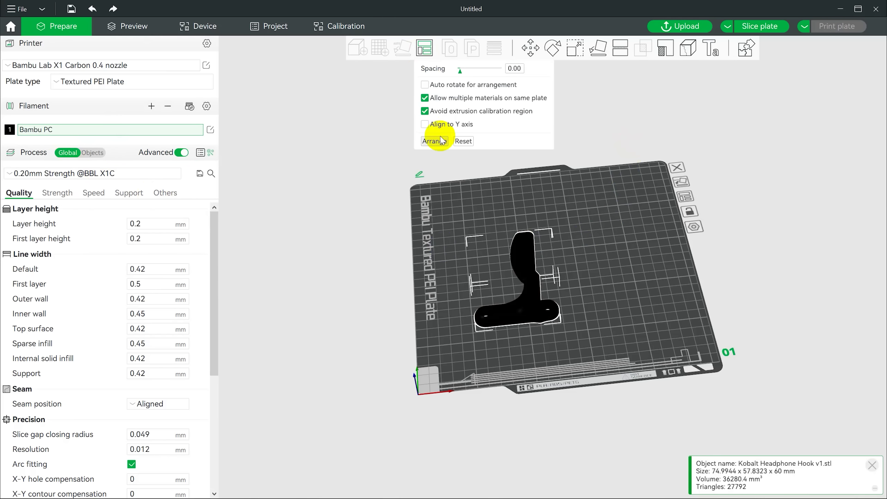
click(435, 141)
- Slice the plate: 58m43s print using 10.77 m / 26.94 g of PC
scroll(793, 266, up, 2)
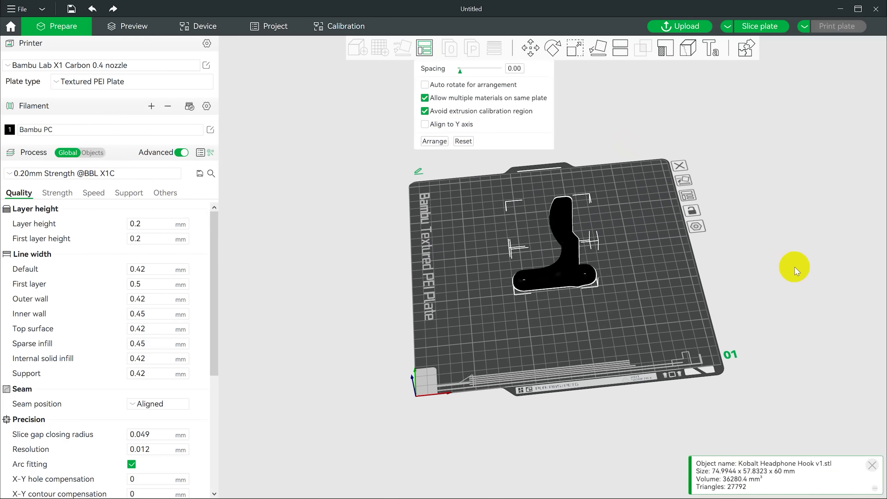
scroll(793, 267, up, 5)
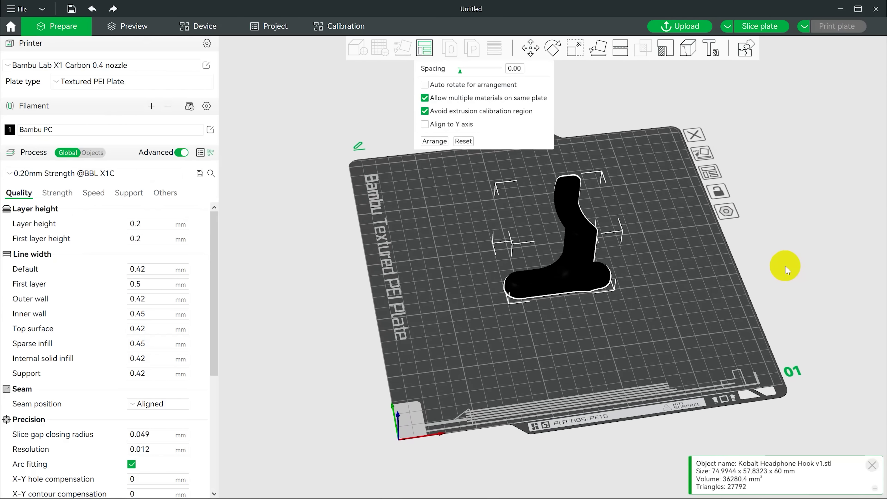
click(628, 109)
scroll(479, 133, up, 2)
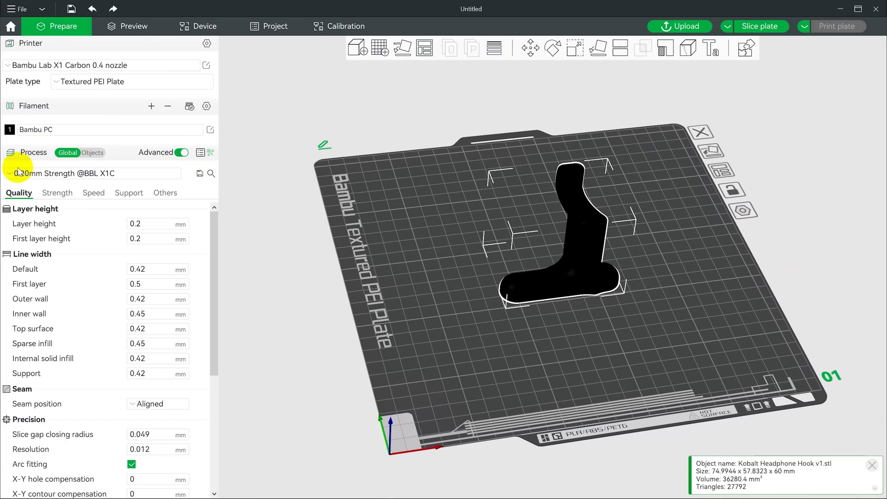
click(761, 28)
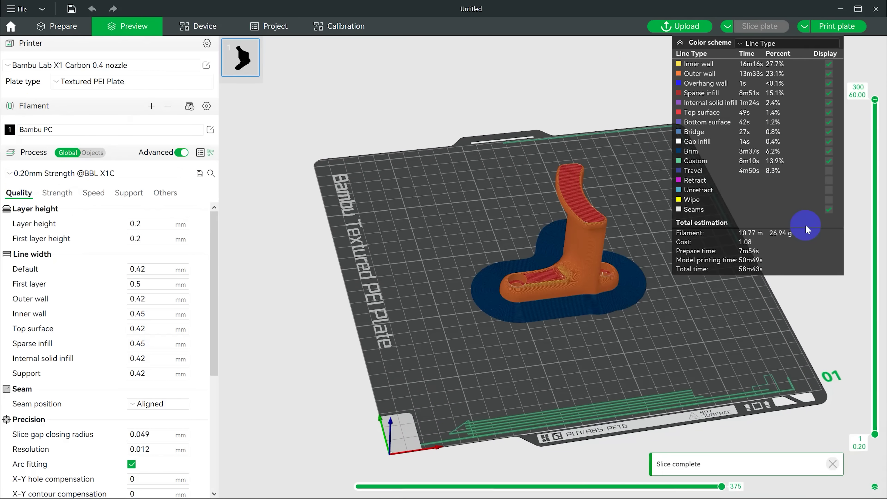